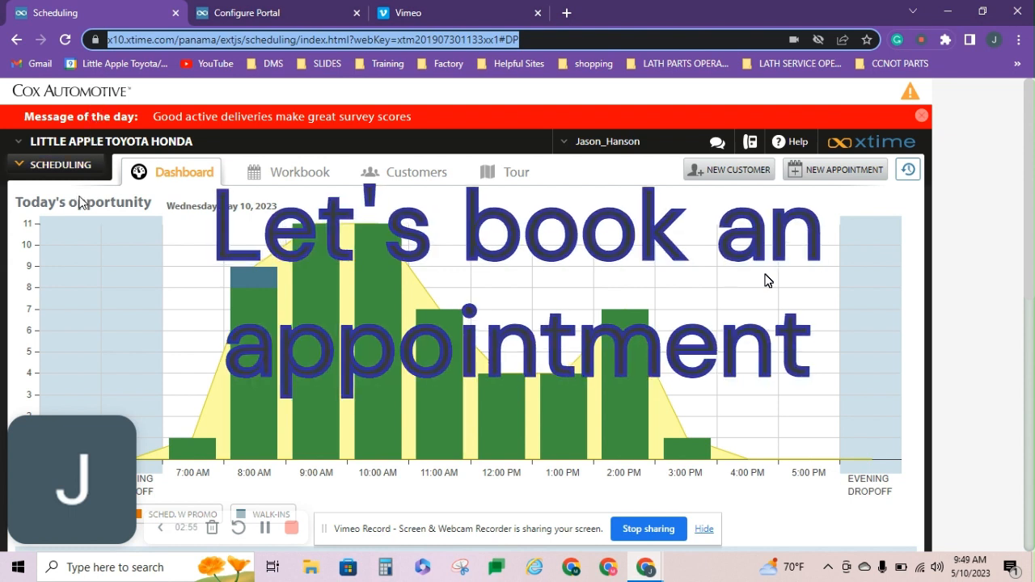
- Review the dashboard's daily chart, status counts and customer lists, and open the workbook
scroll(634, 310, down, 3)
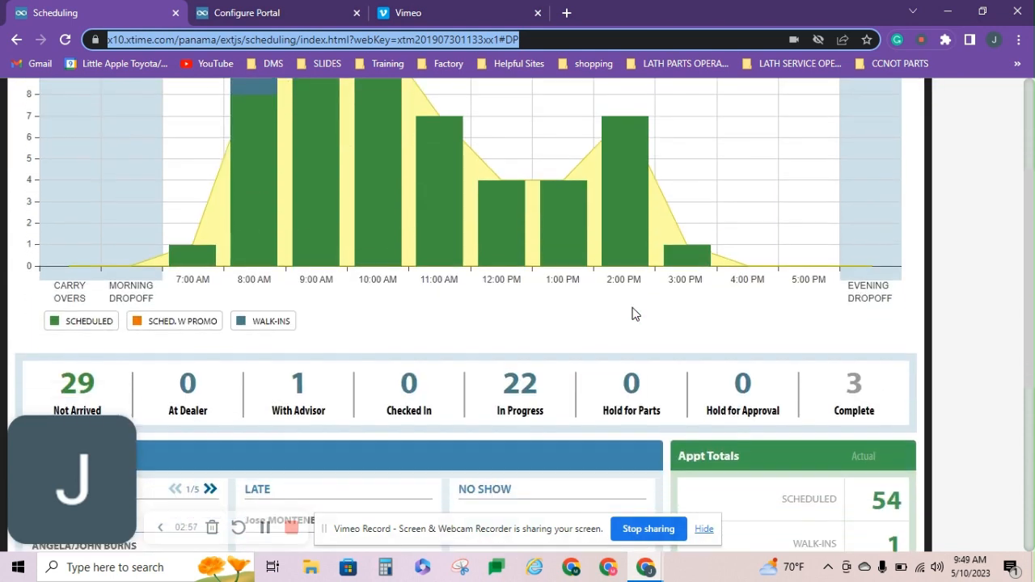
scroll(634, 314, down, 3)
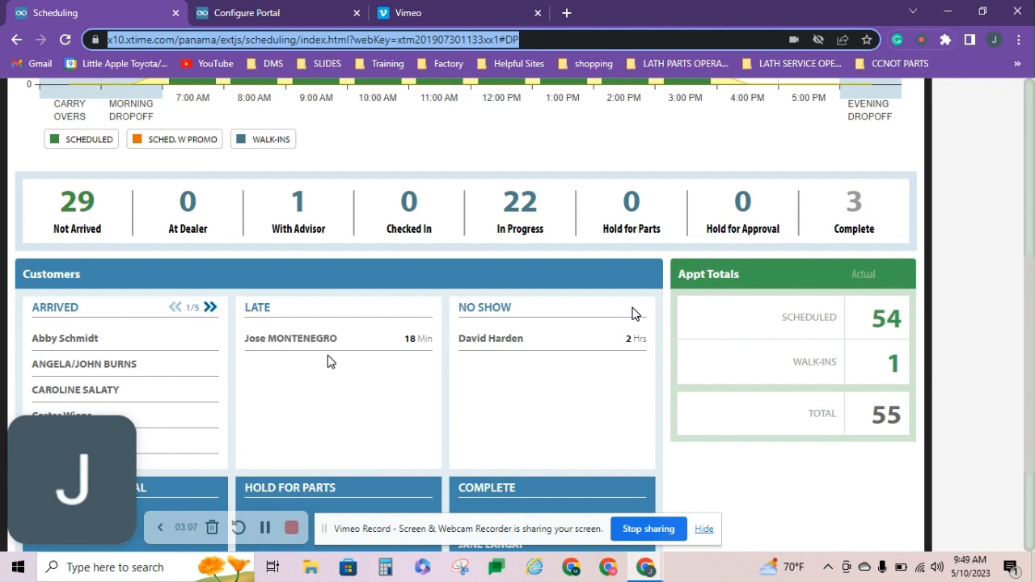
scroll(518, 380, up, 5)
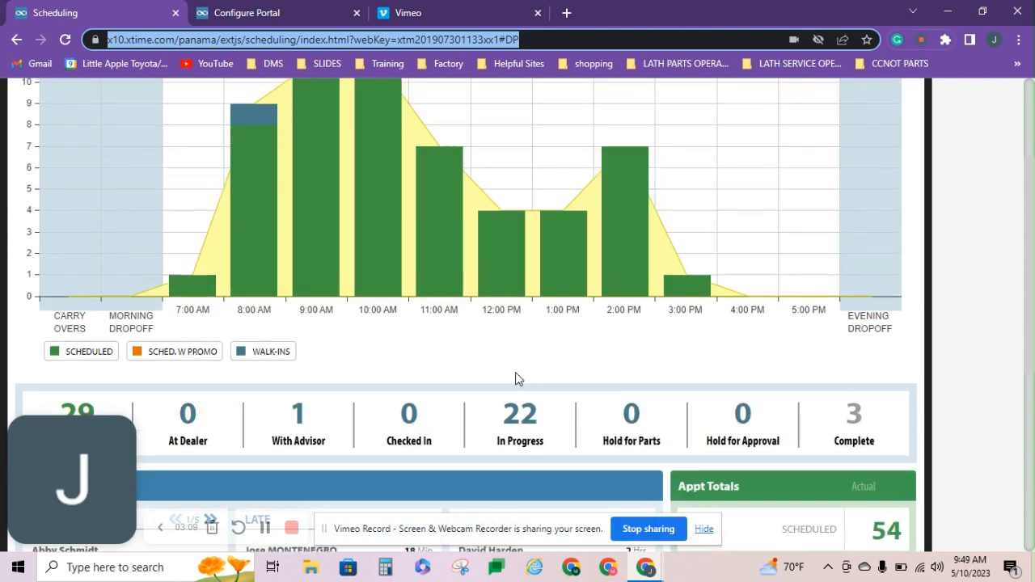
click(277, 166)
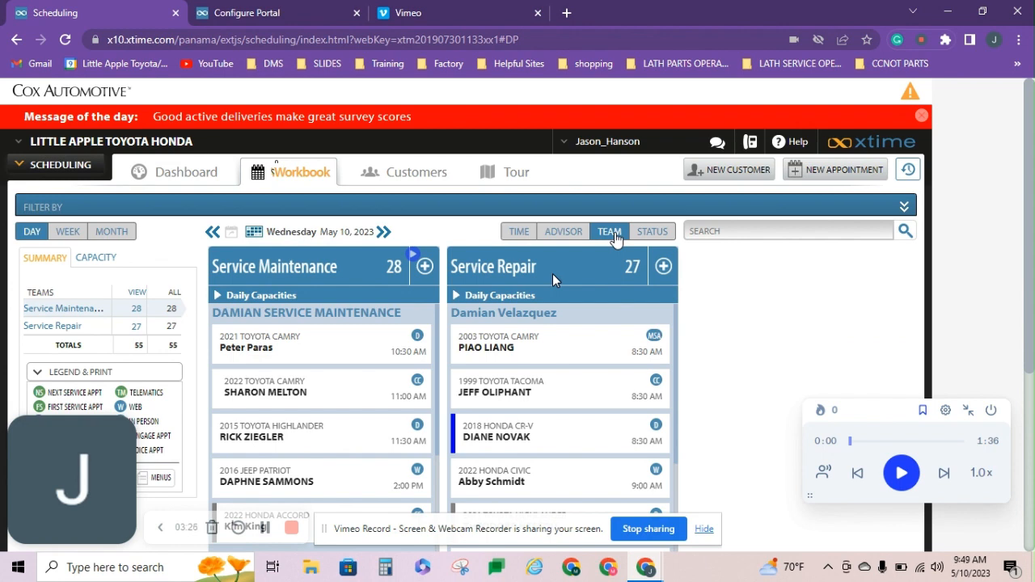
- Start a new appointment and search for the customer by full name
click(822, 173)
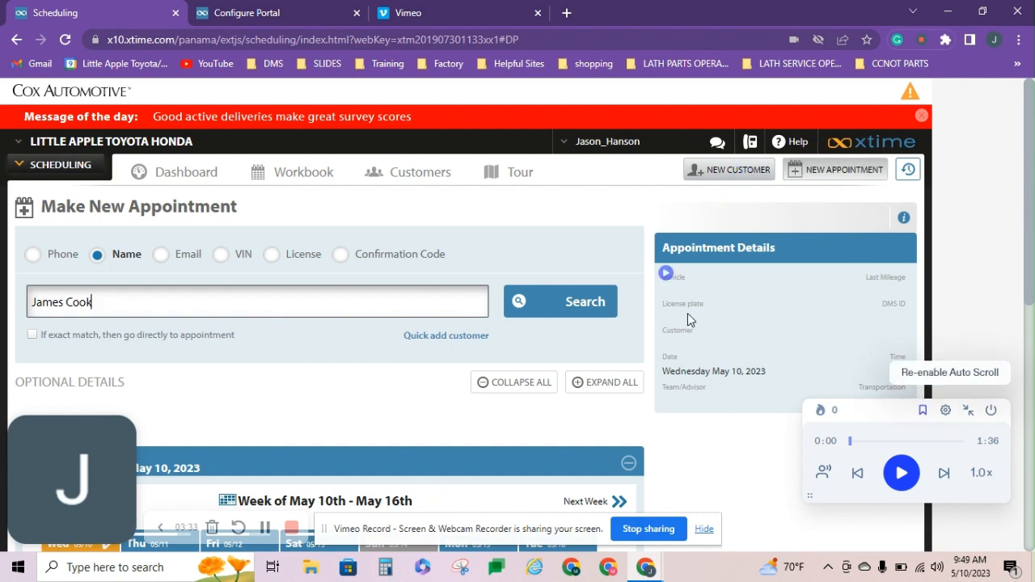
scroll(687, 313, down, 2)
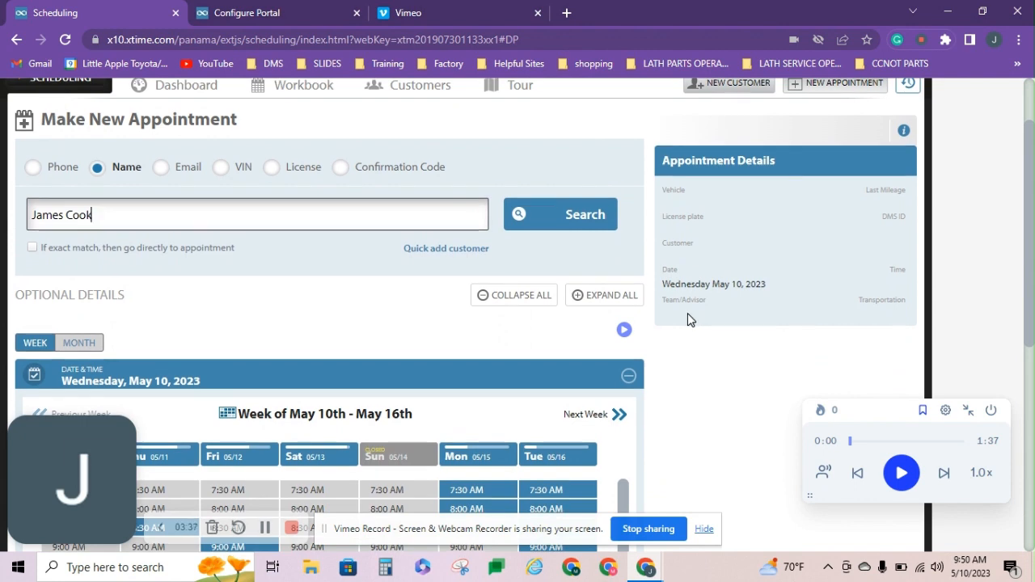
click(565, 216)
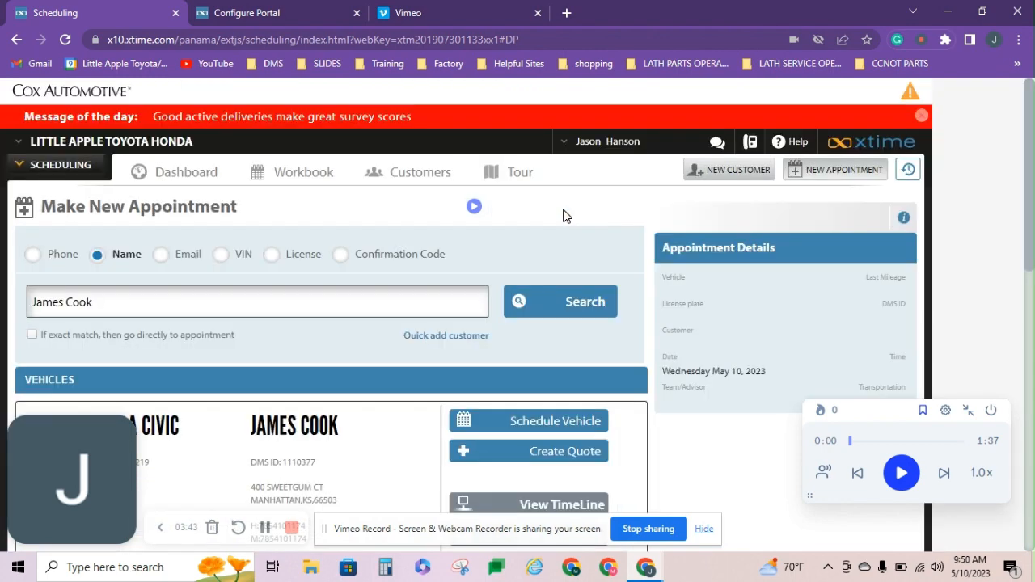
- Look through the customer's matching vehicles and schedule the 2020 Toyota Tundra
scroll(647, 332, down, 3)
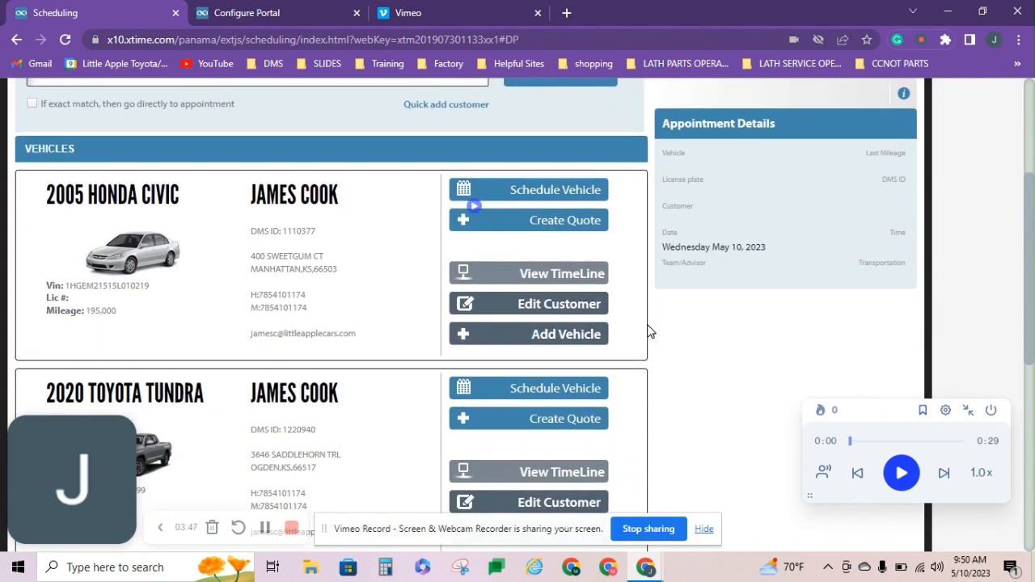
scroll(651, 332, down, 4)
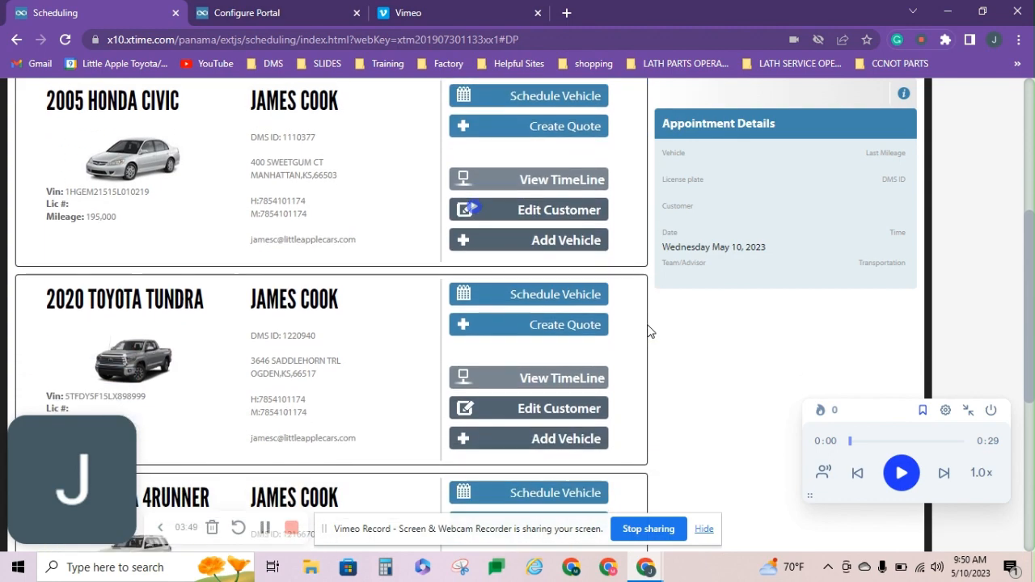
scroll(651, 332, down, 2)
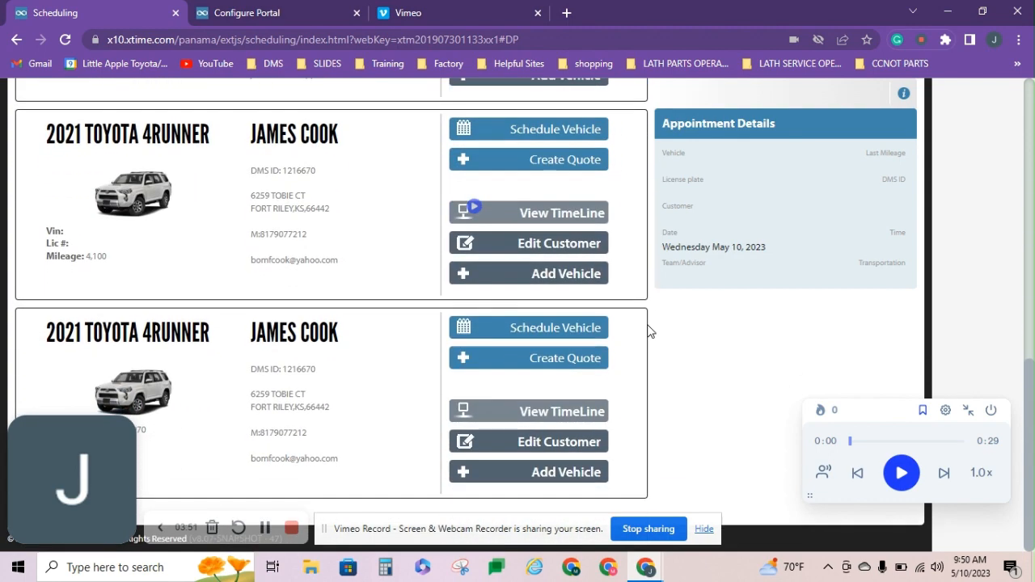
scroll(651, 332, up, 4)
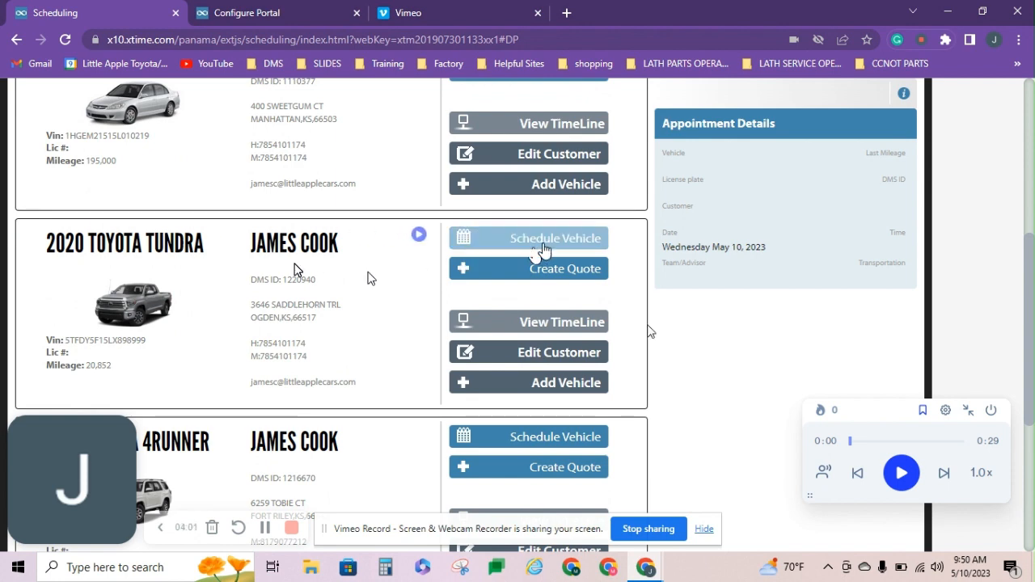
click(544, 243)
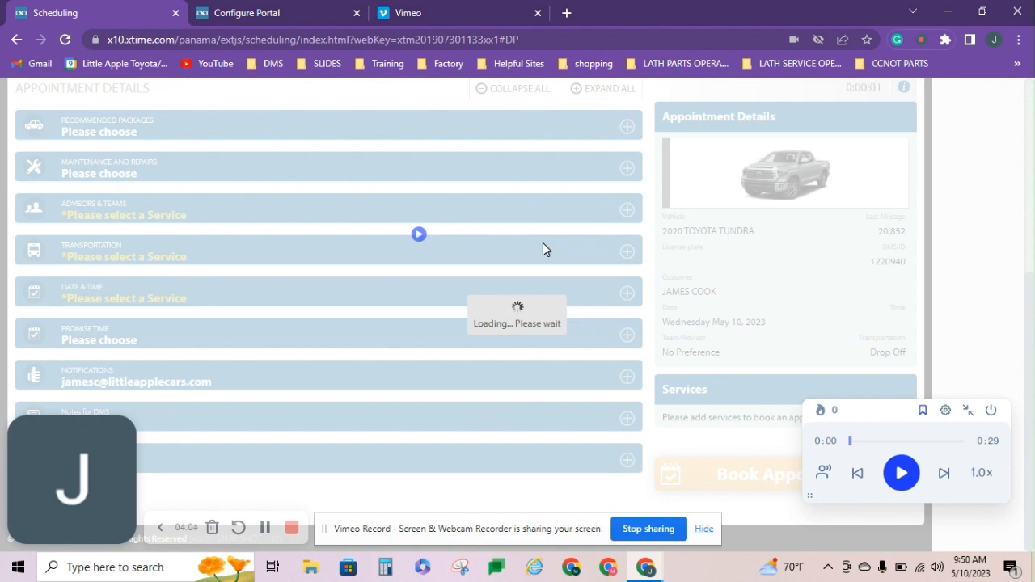
- Review the customer's email, phone numbers and address in the appointment's customer details and save them
scroll(542, 244, up, 4)
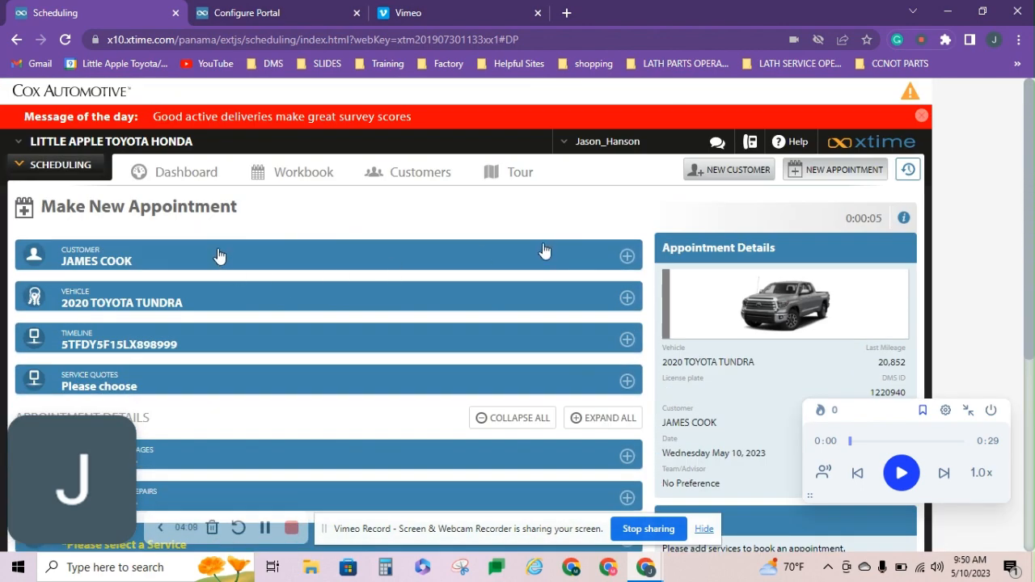
click(218, 255)
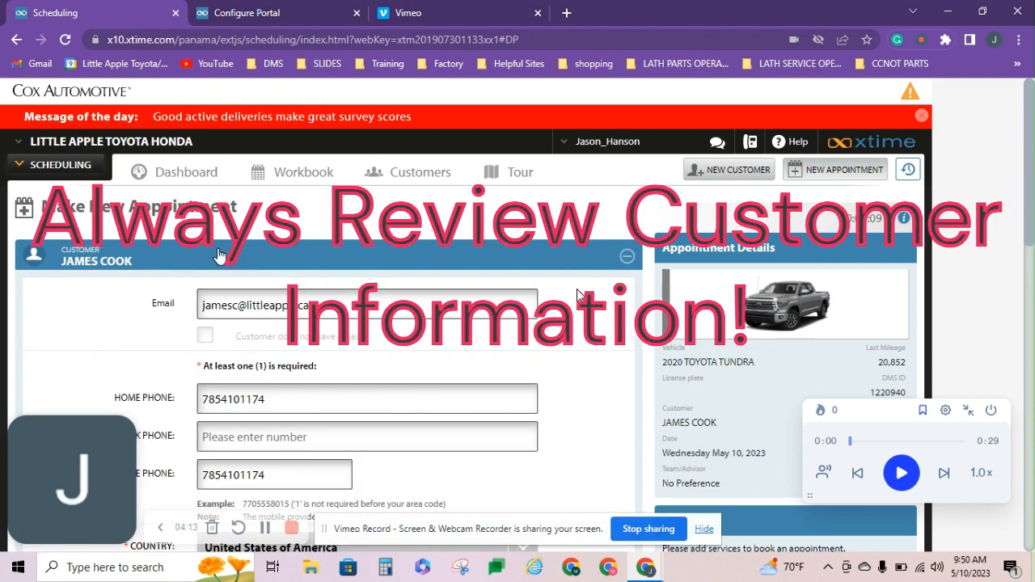
scroll(576, 296, down, 3)
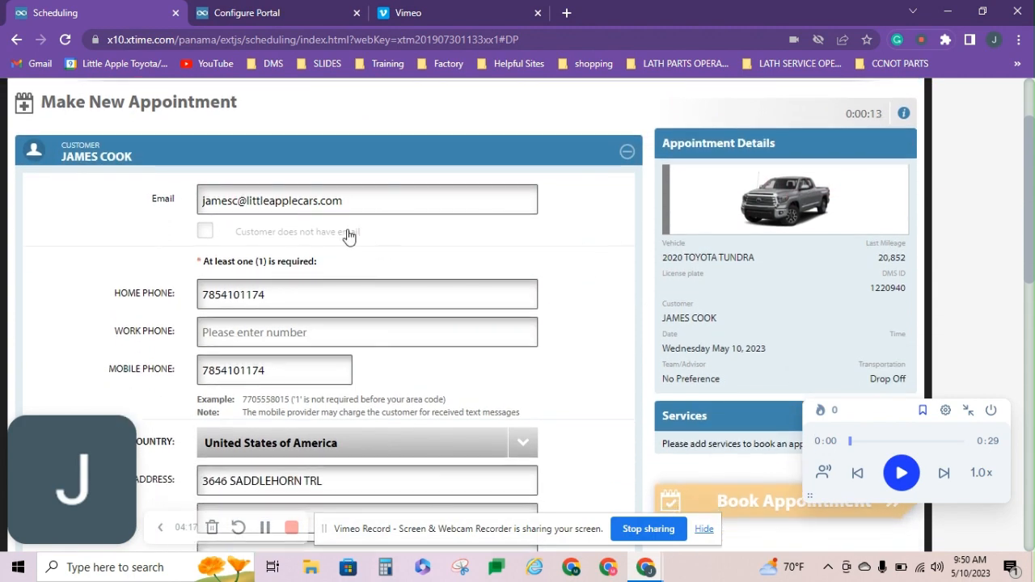
scroll(576, 297, down, 1)
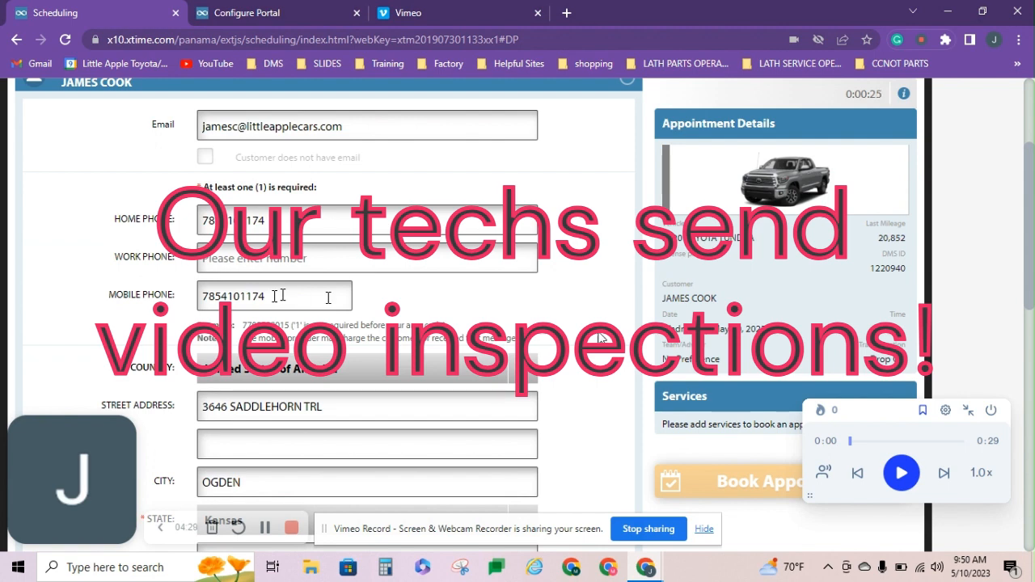
scroll(616, 306, down, 2)
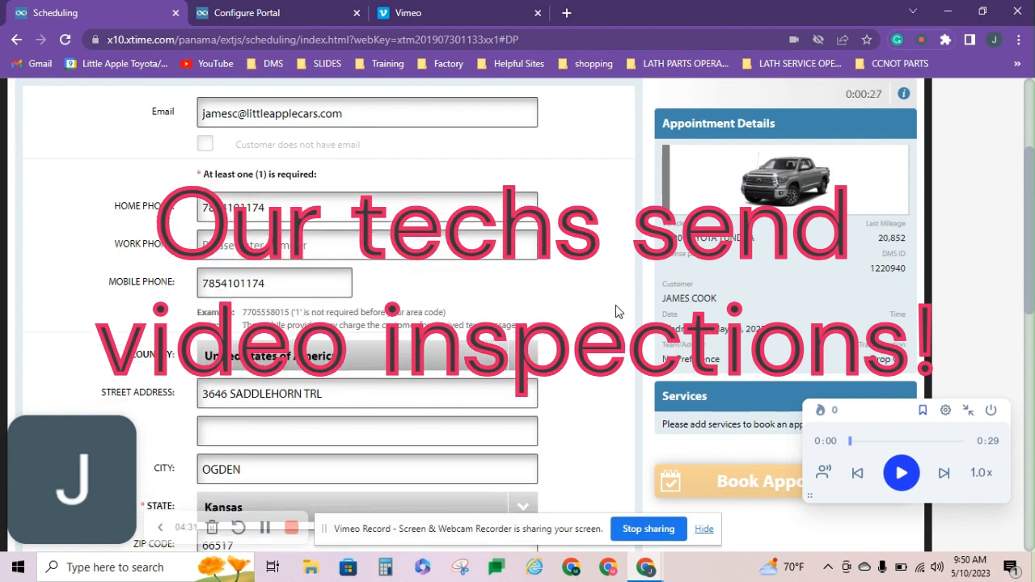
scroll(615, 313, down, 1)
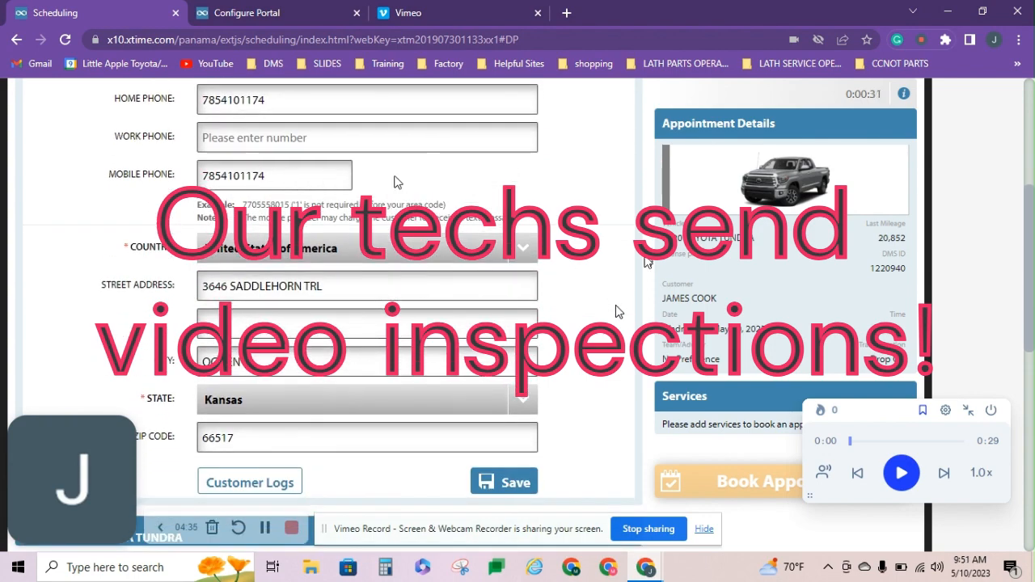
scroll(557, 257, down, 1)
scroll(557, 256, down, 3)
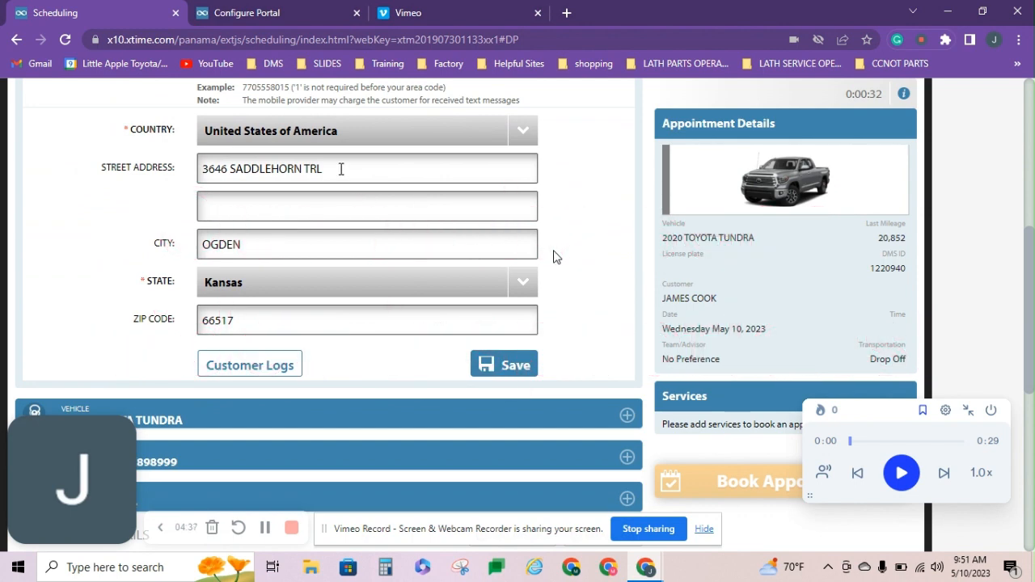
click(502, 365)
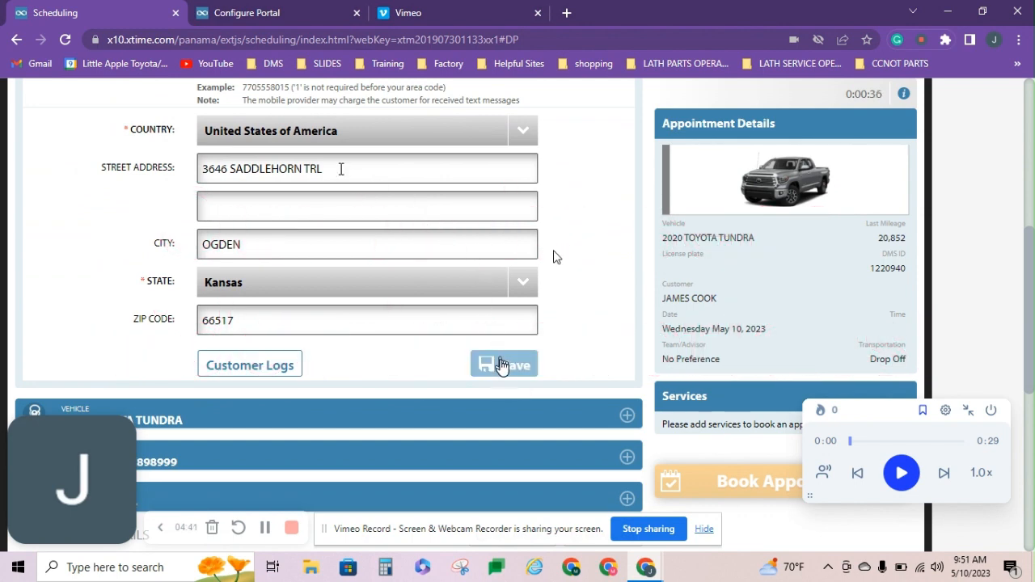
- Search maintenance and repairs for "oil", select the Synthetic Oil Change service and clear the search text
scroll(501, 364, down, 5)
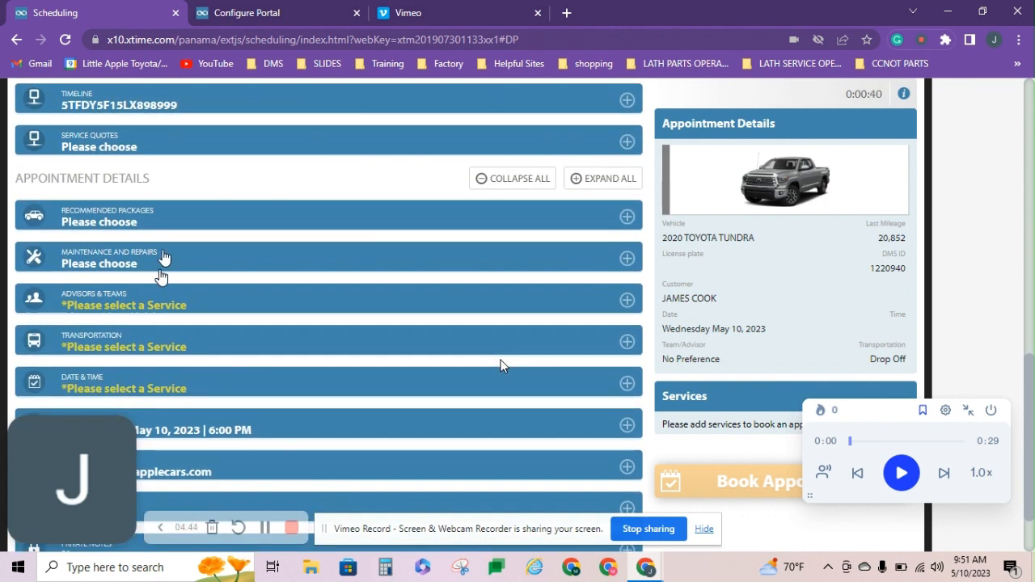
click(164, 257)
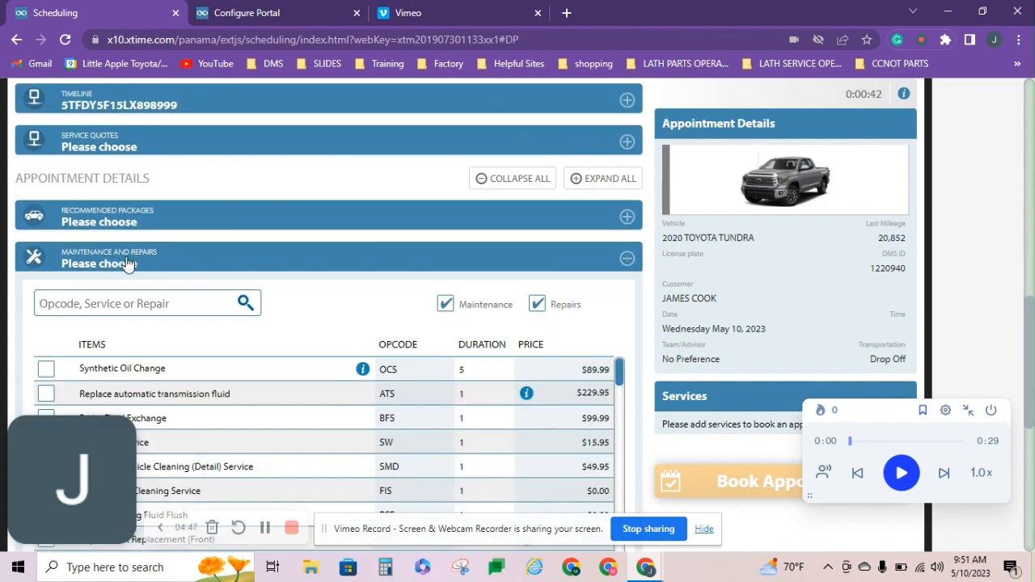
scroll(316, 304, down, 2)
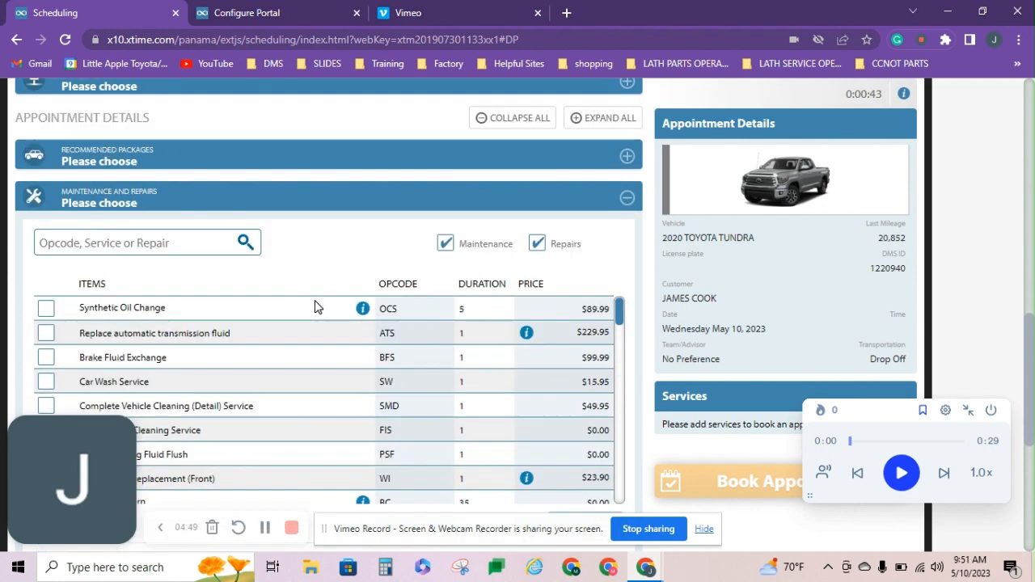
click(169, 177)
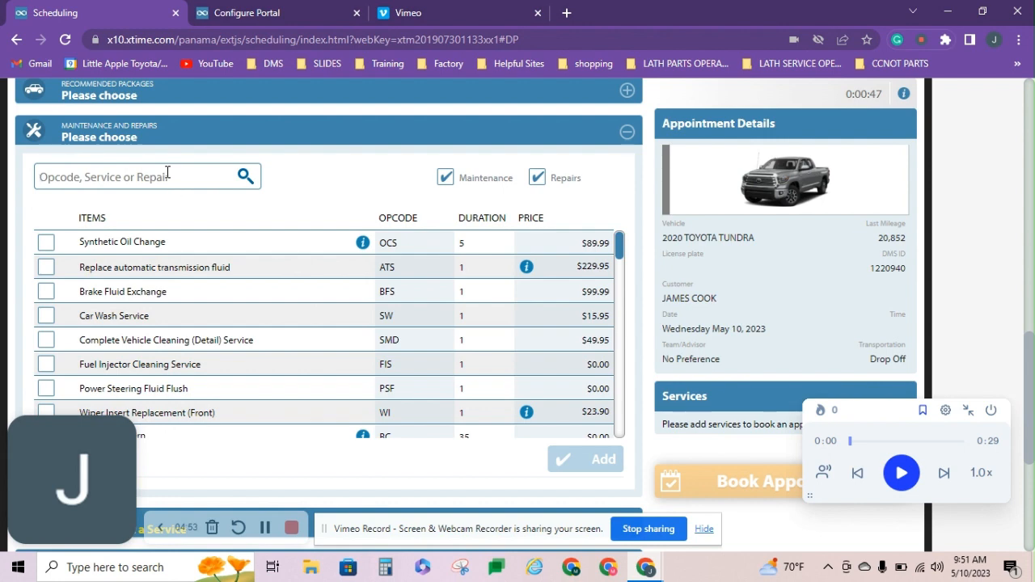
text(oil)
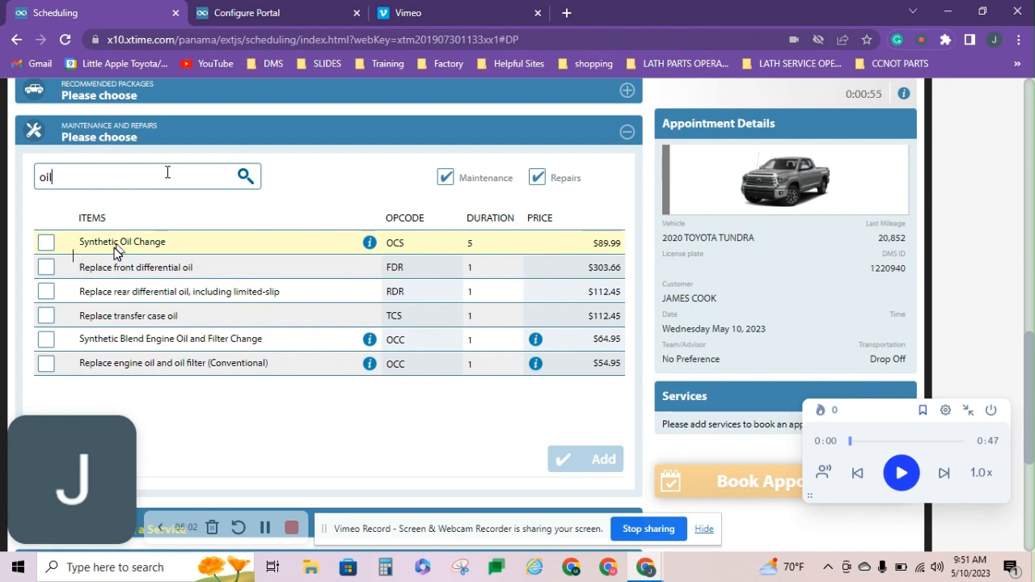
click(46, 242)
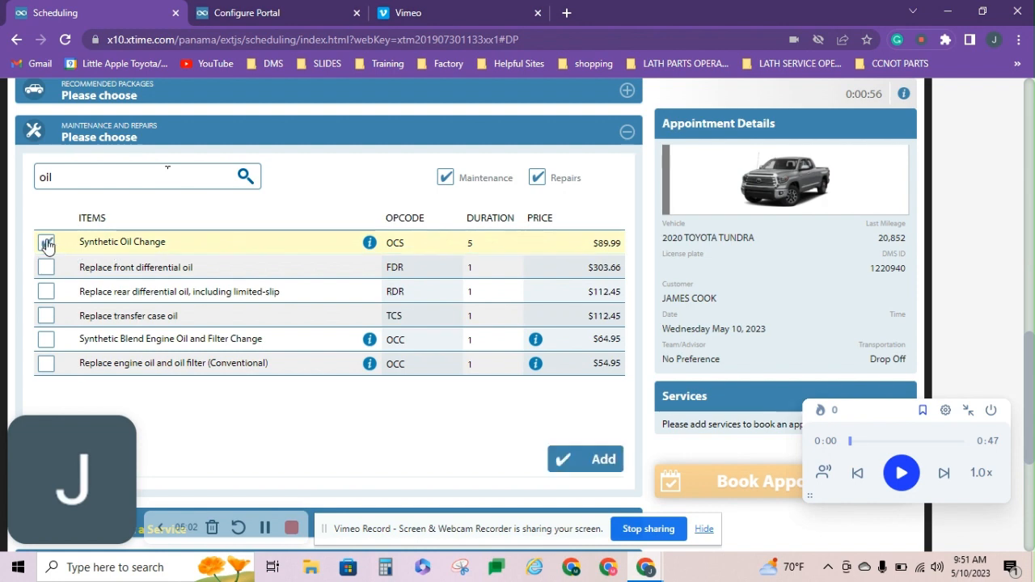
double_click(101, 167)
key(BackSpace)
text(tire)
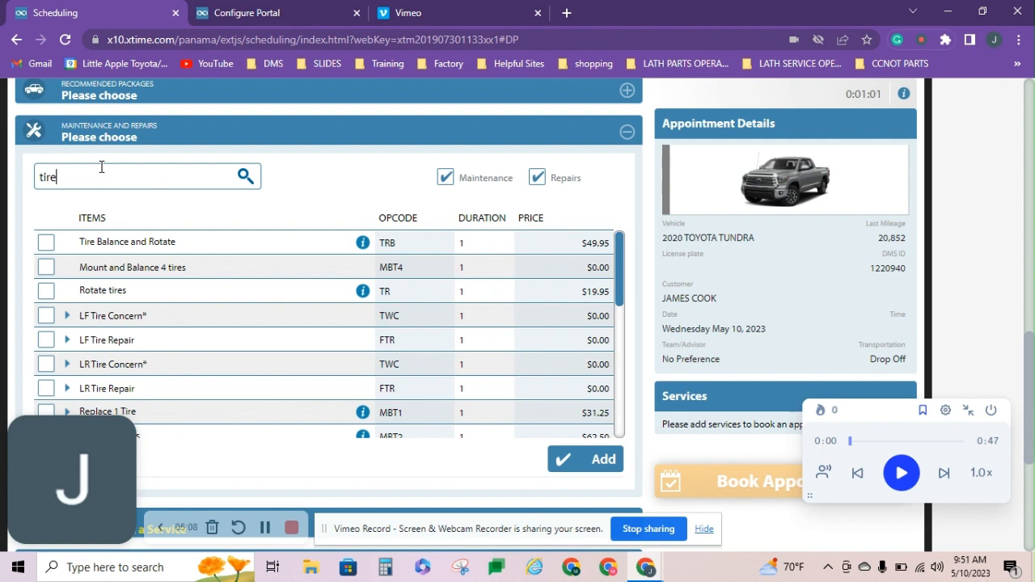
text( ro)
key(BackSpace)
key(BackSpace)
key(BackSpace)
key(BackSpace)
key(BackSpace)
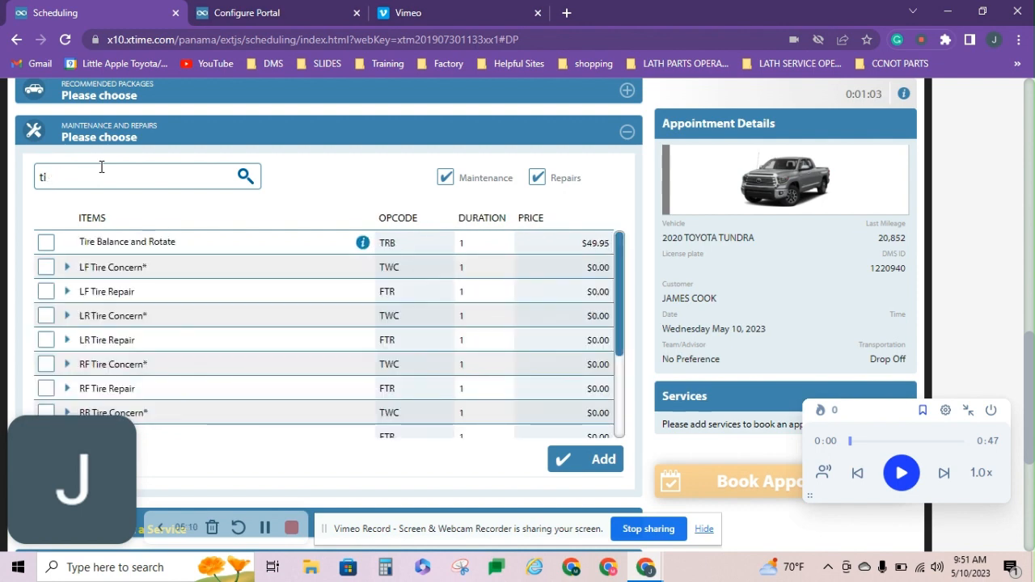
key(BackSpace)
key(BackSpace)
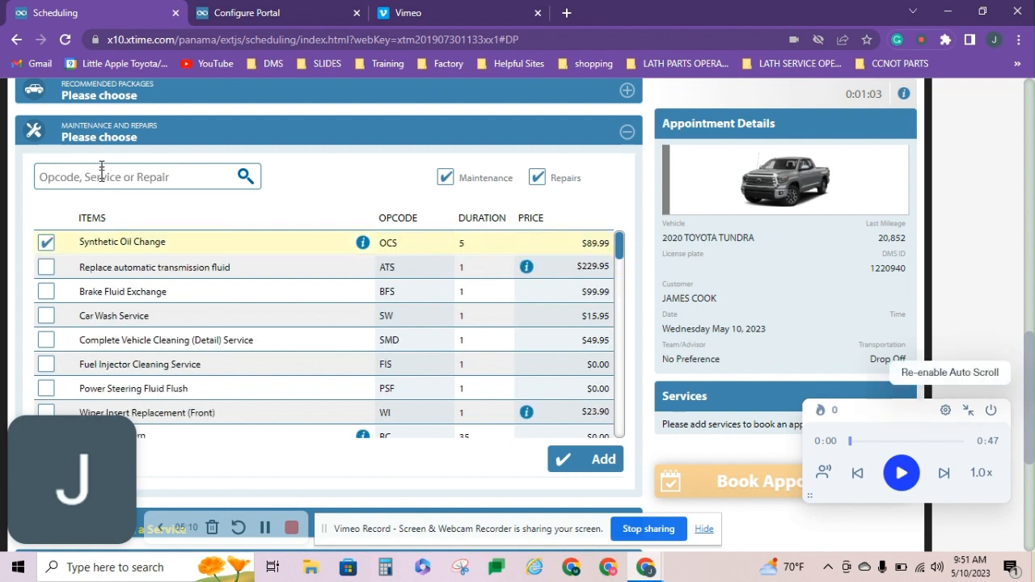
- Search the services for "rotat", select Rotate tires with opcode TR, and add the selected services to the appointment
text(rotat)
click(46, 269)
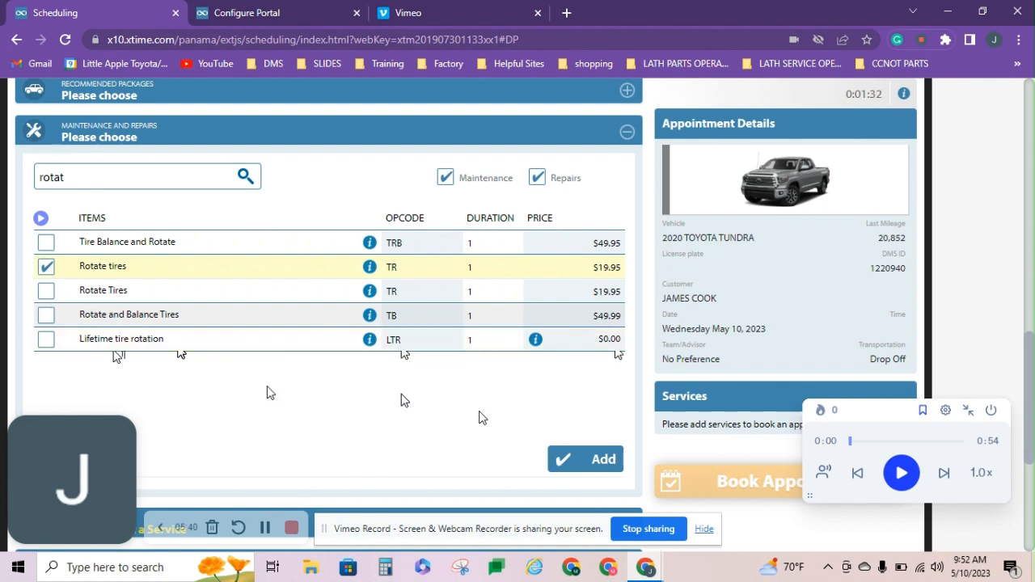
click(602, 467)
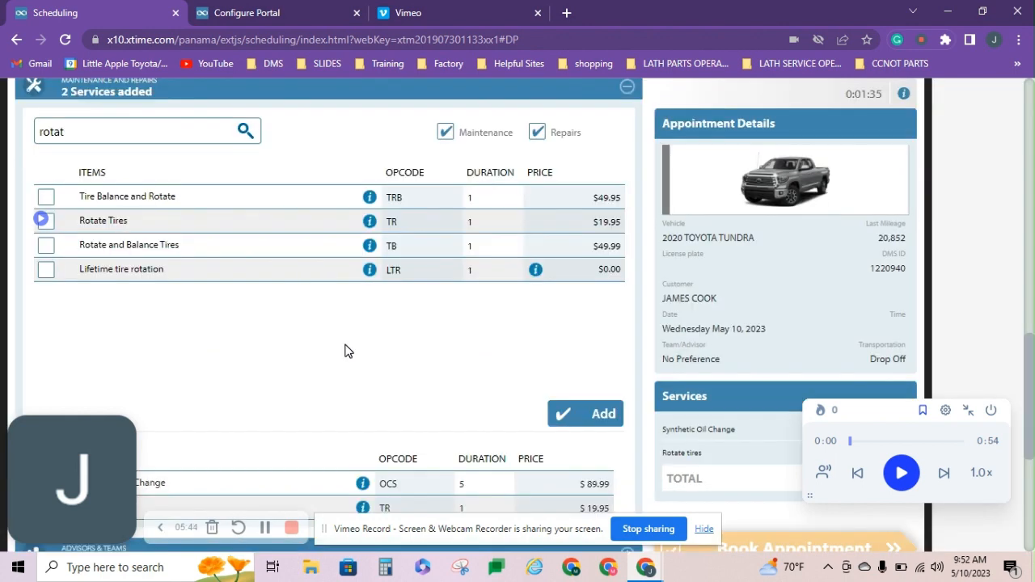
- Set the Tundra appointment's transportation option to Waiting Room
scroll(345, 351, down, 2)
scroll(344, 351, down, 1)
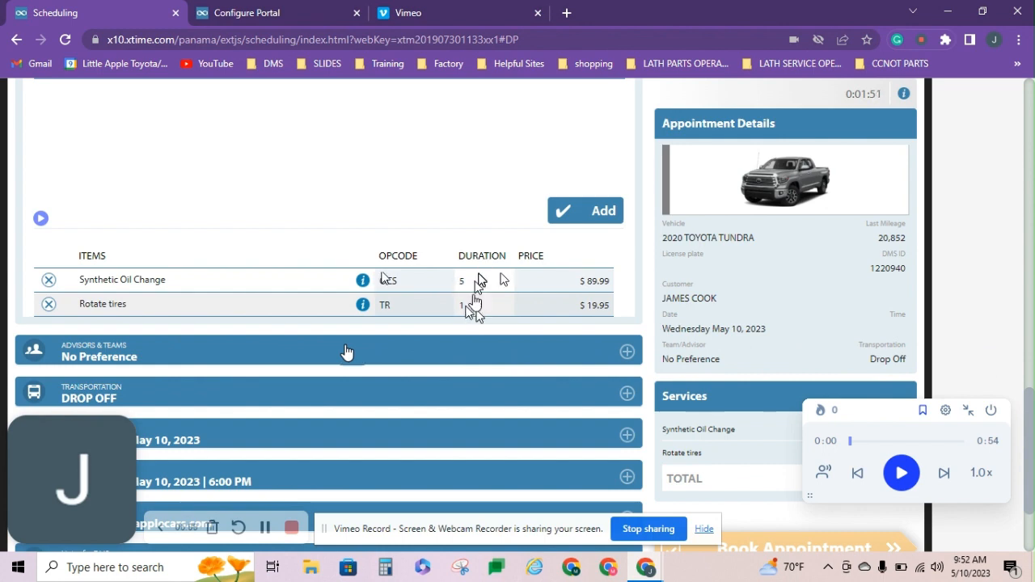
scroll(474, 307, down, 1)
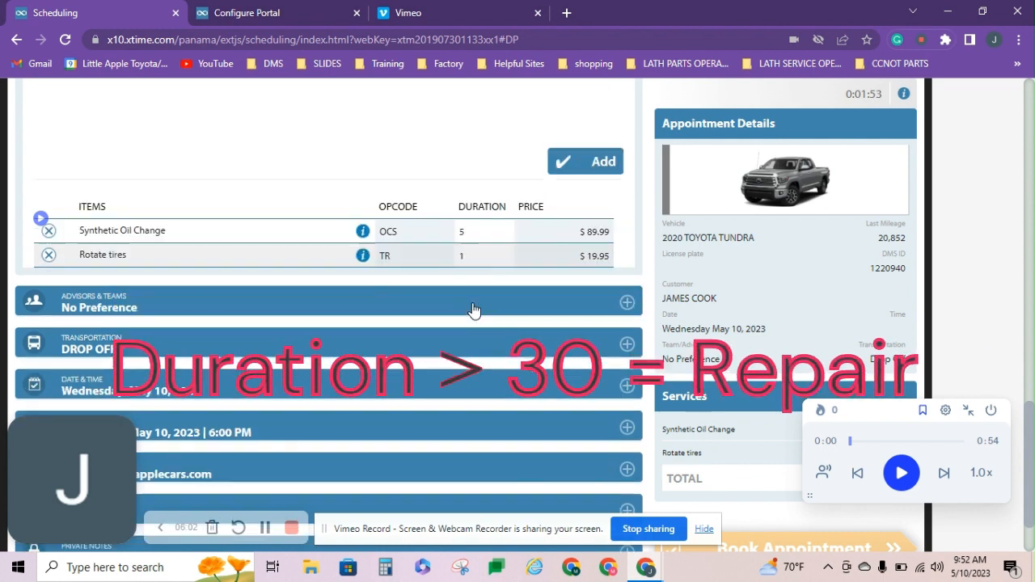
scroll(474, 310, down, 1)
scroll(474, 311, down, 1)
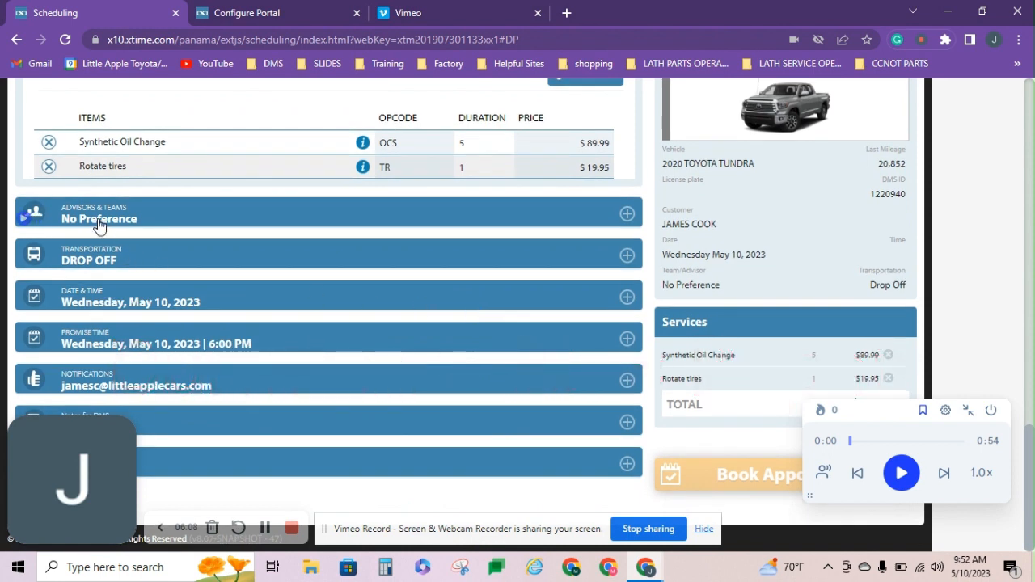
click(132, 257)
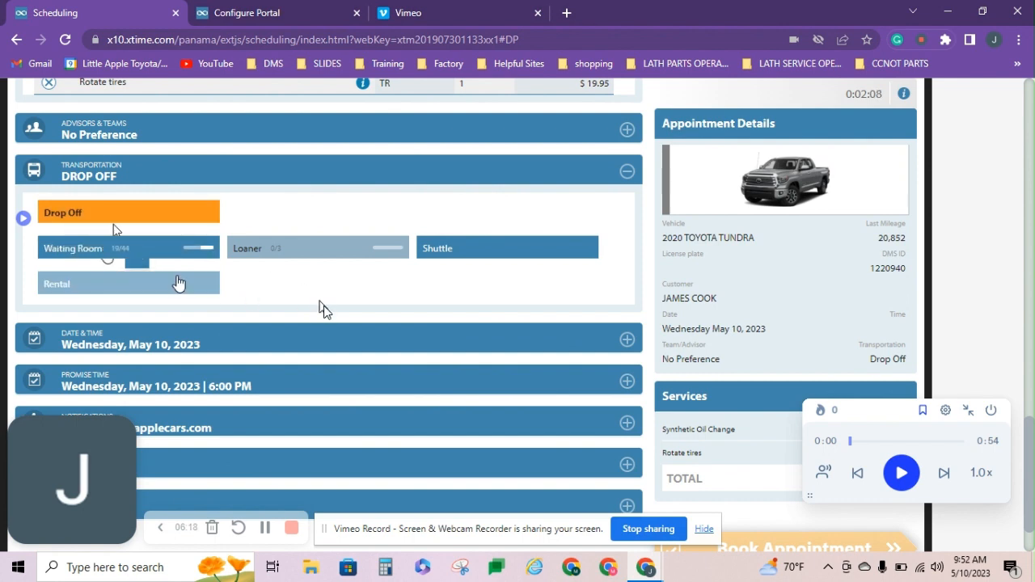
click(118, 257)
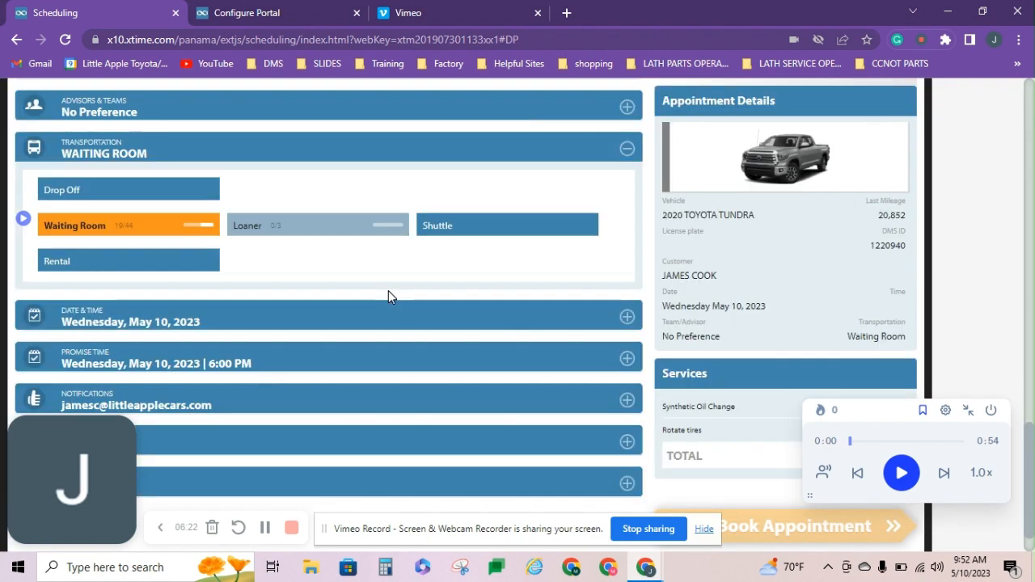
- Check the open time slots for the week of May 10th - May 16th and choose Thursday 05/11 at 11:00 AM
scroll(389, 297, down, 1)
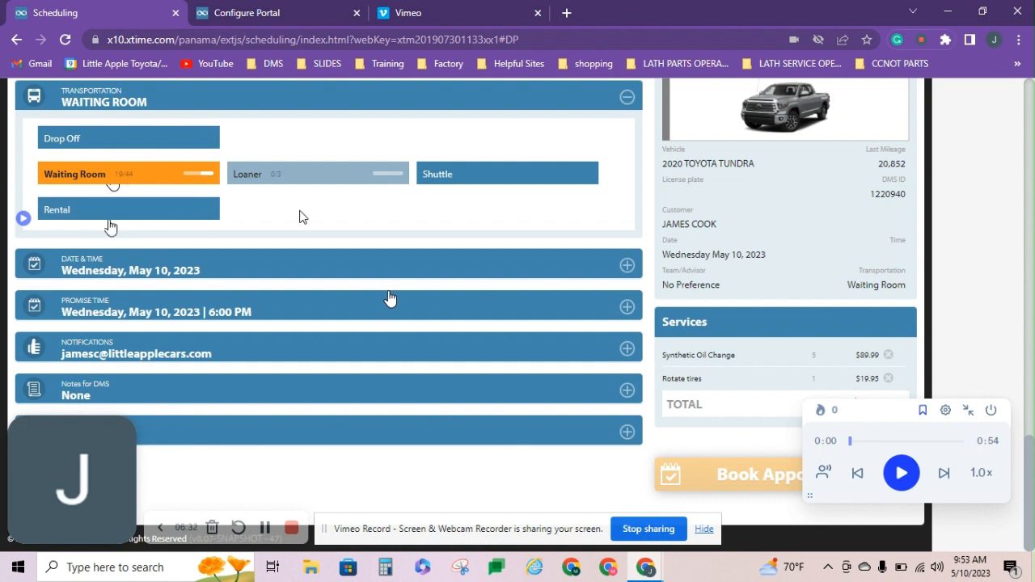
click(105, 275)
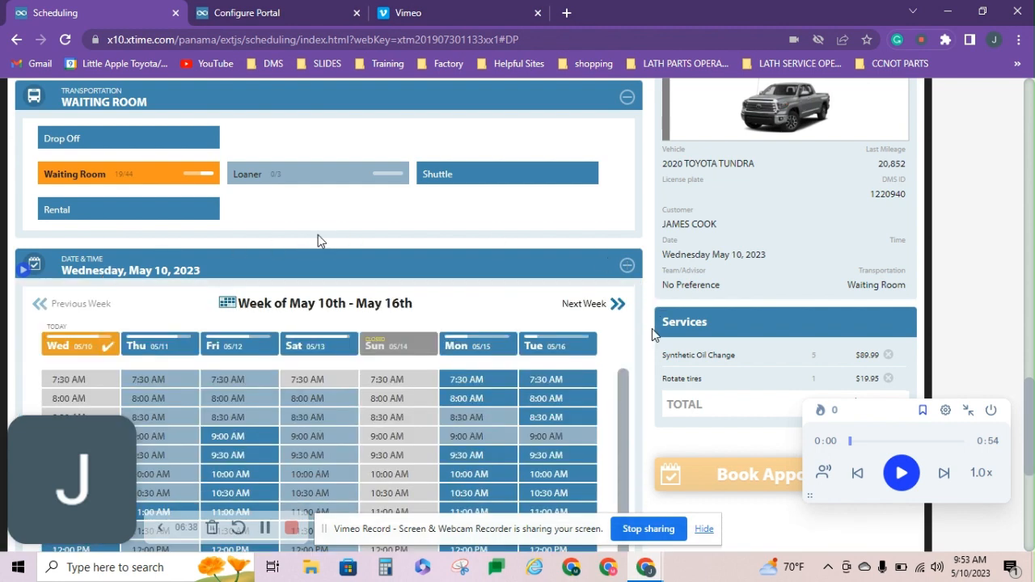
scroll(652, 331, down, 3)
scroll(652, 328, up, 1)
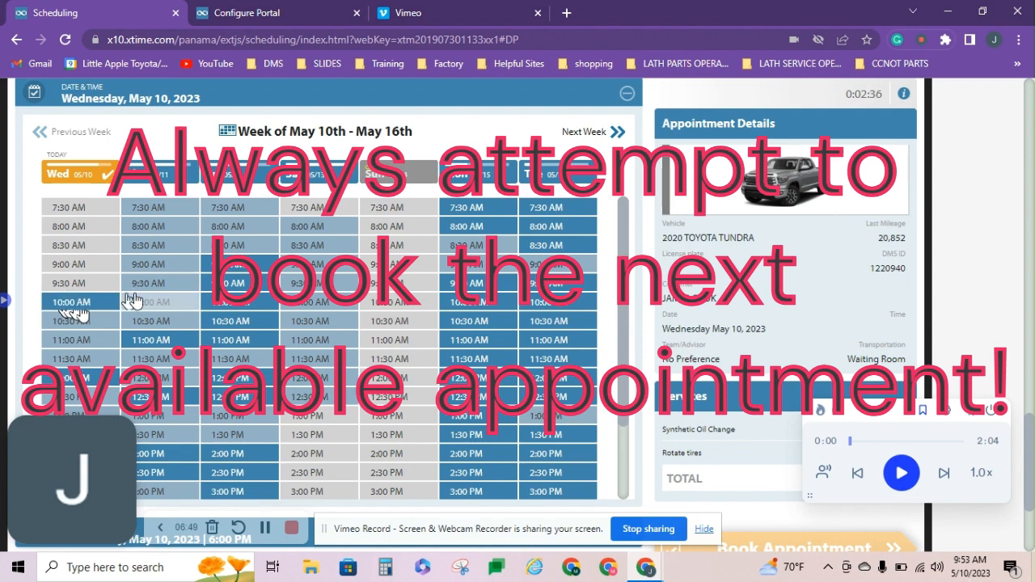
scroll(134, 300, down, 2)
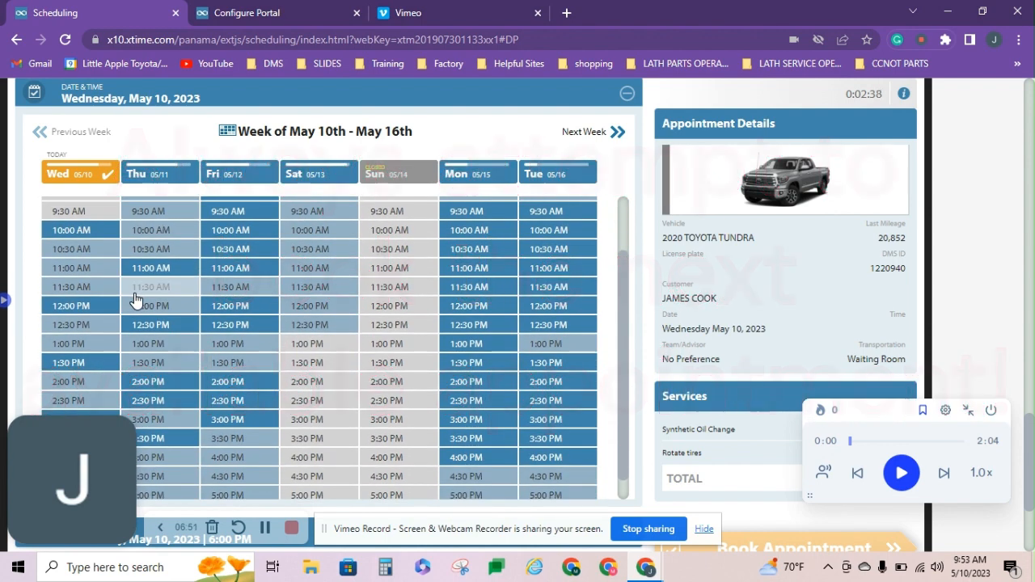
scroll(93, 295, down, 1)
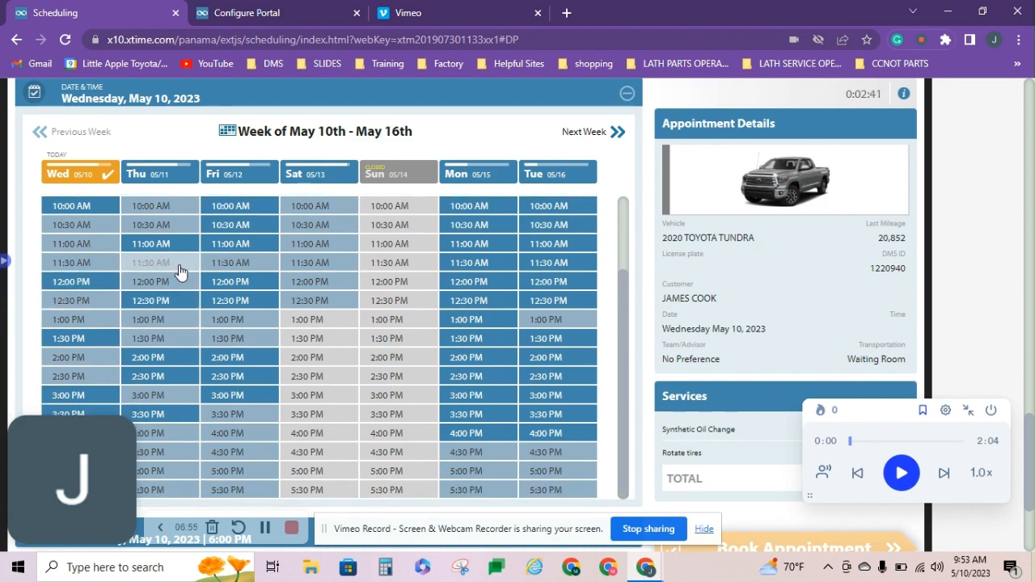
scroll(180, 271, up, 2)
scroll(180, 271, up, 1)
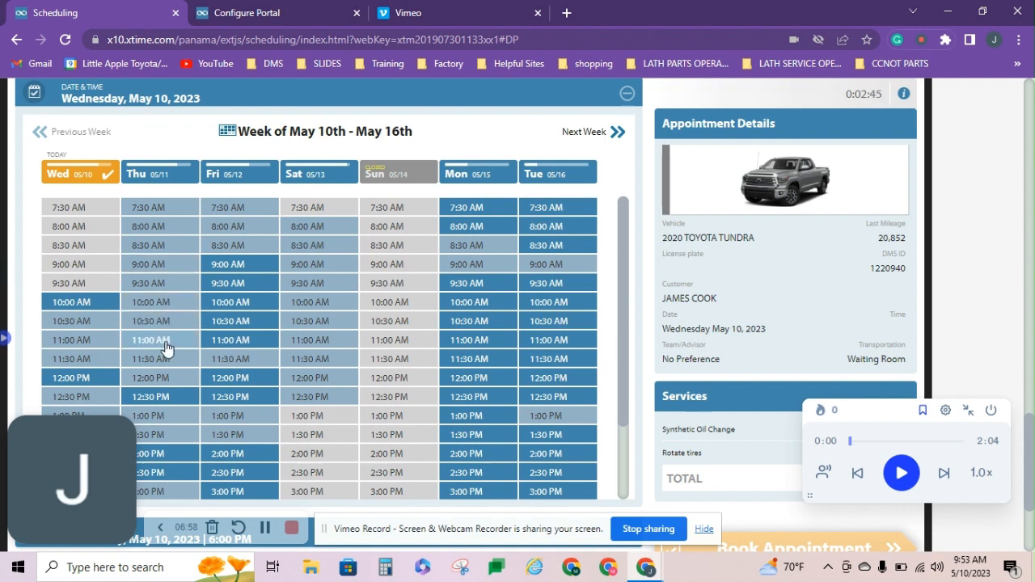
click(161, 342)
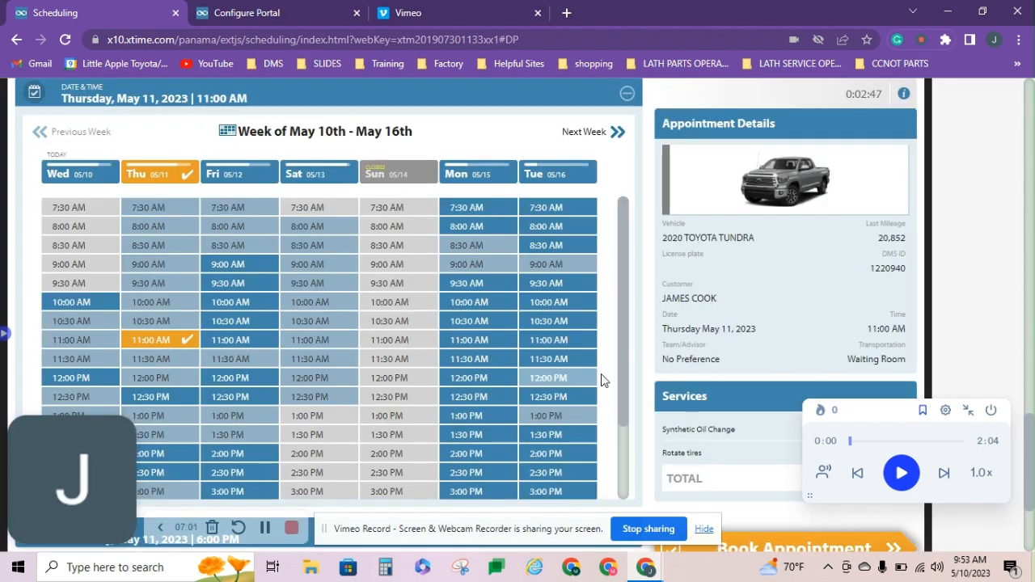
- Expand the appointment's notification settings and book the Tundra appointment
scroll(629, 376, down, 3)
click(632, 374)
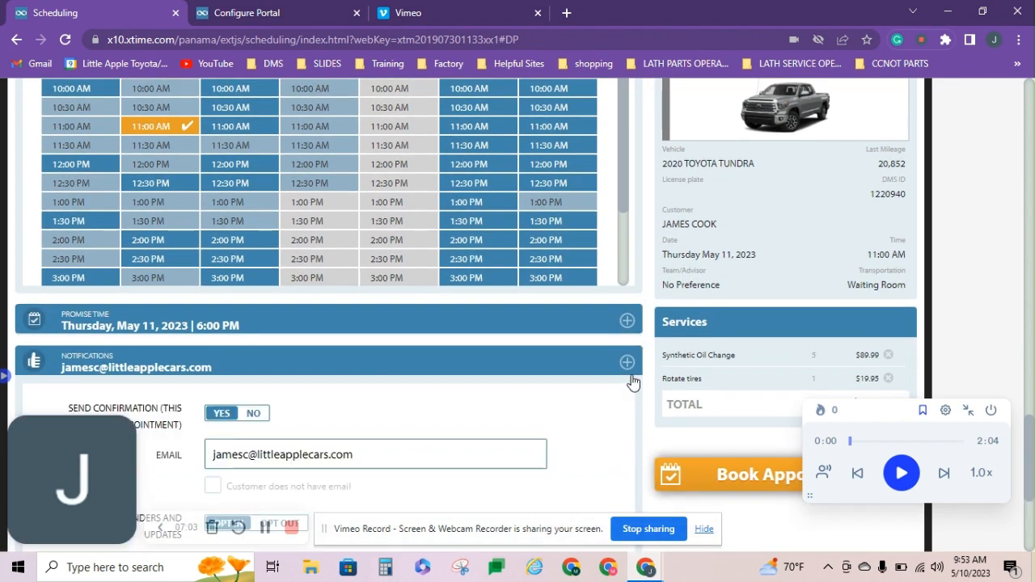
click(772, 546)
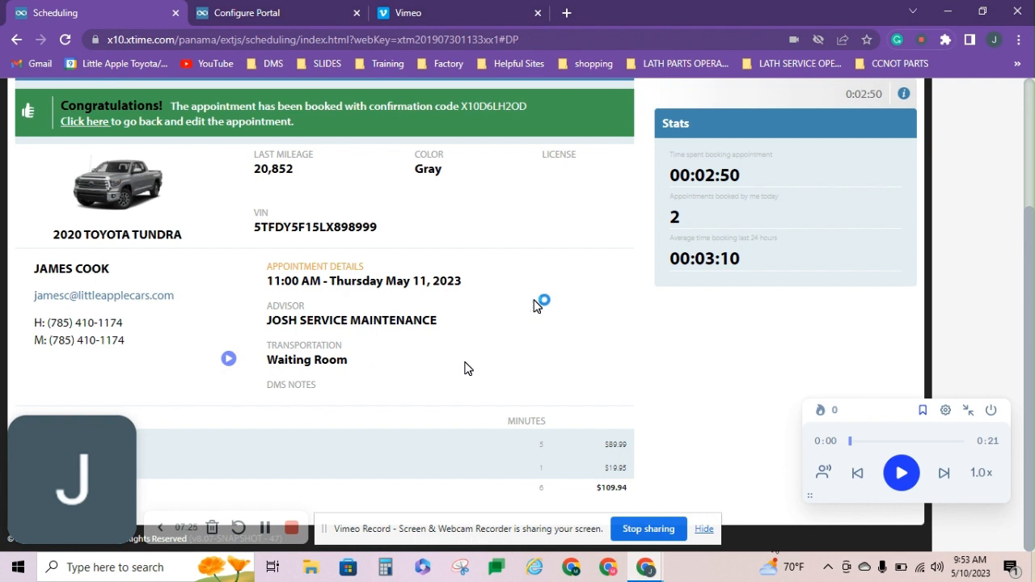
- Move the floating audio playback widget out of the way and close it
drag(884, 413, 983, 550)
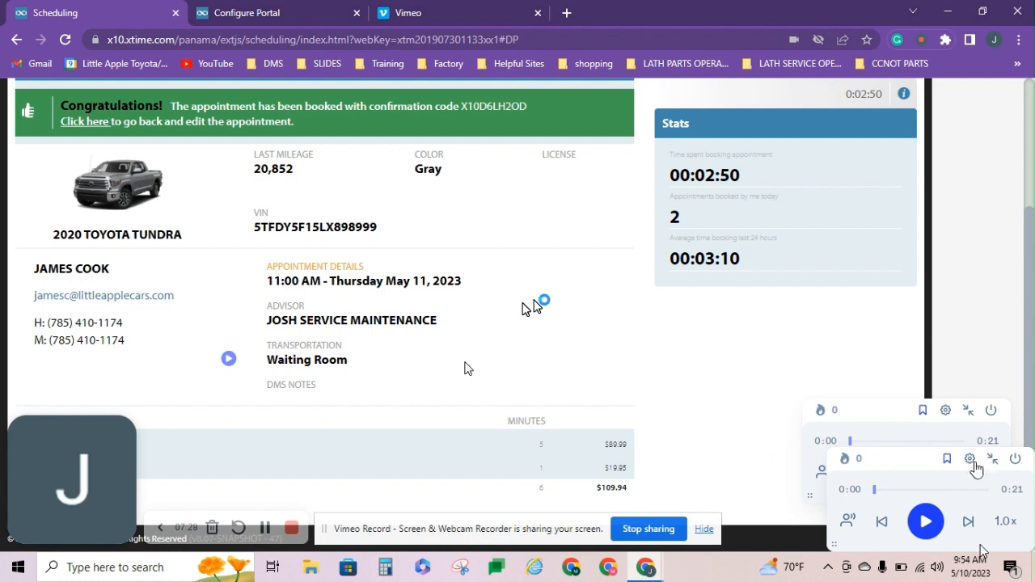
click(1017, 461)
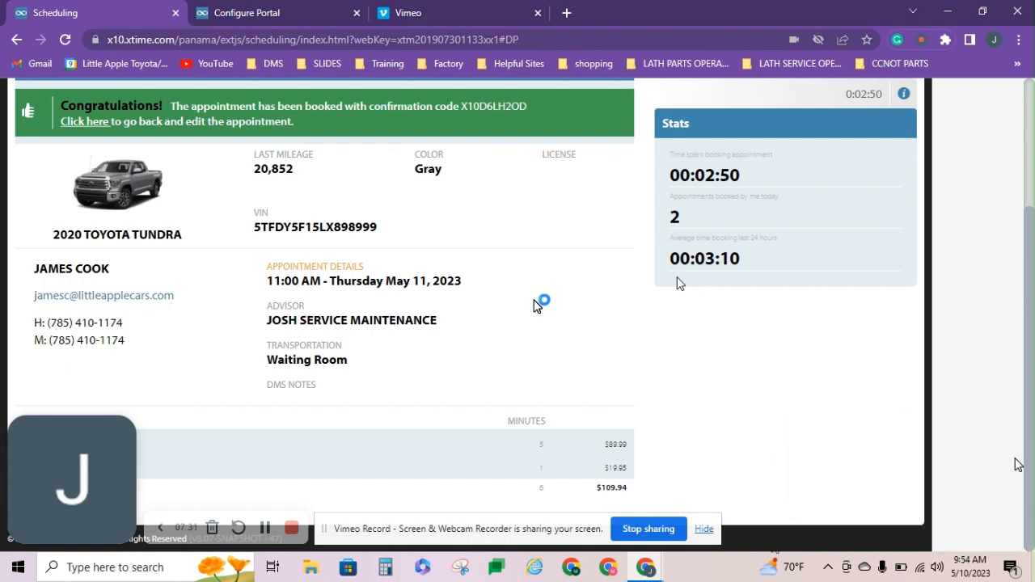
- Start another new appointment and search for the existing customer by full name
scroll(678, 279, up, 3)
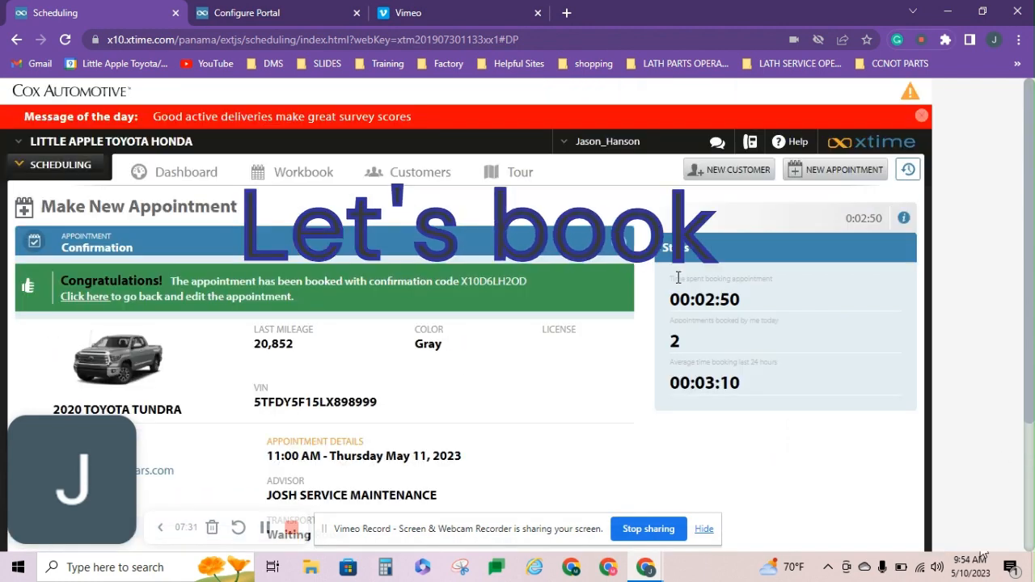
click(828, 179)
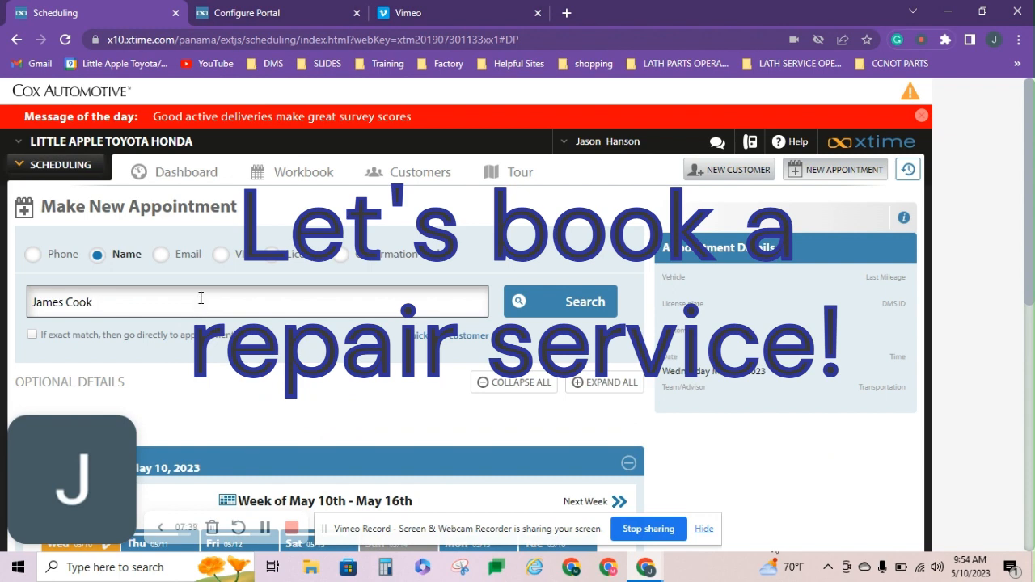
click(598, 296)
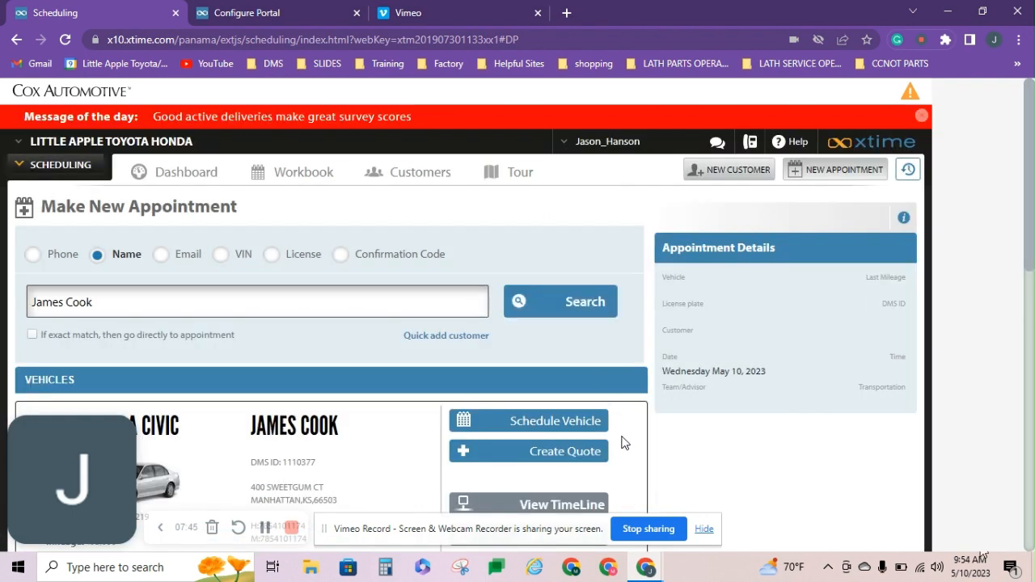
- Look through the customer's matching vehicles and schedule the 2005 Honda Civic
scroll(622, 443, down, 3)
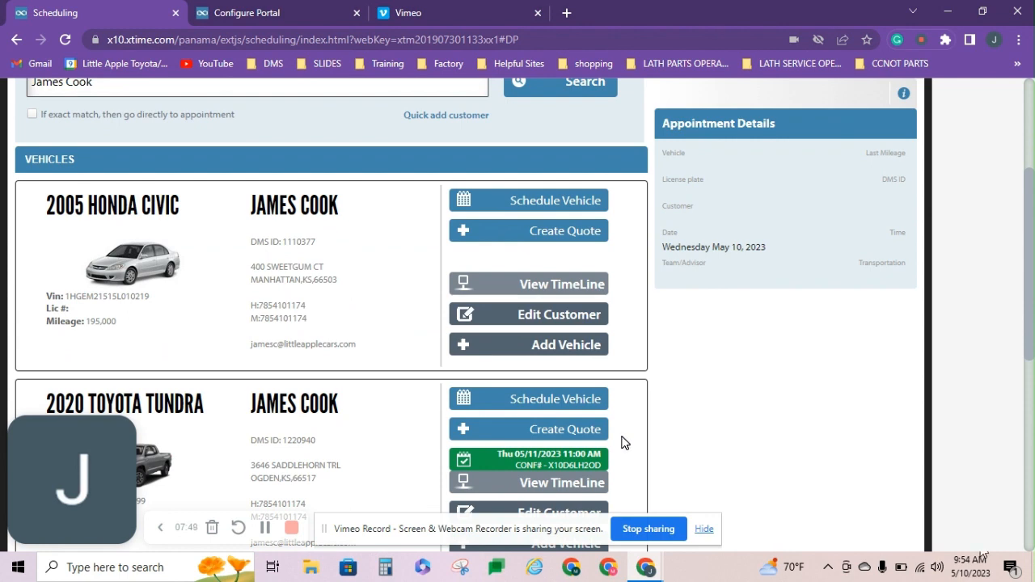
scroll(621, 442, down, 1)
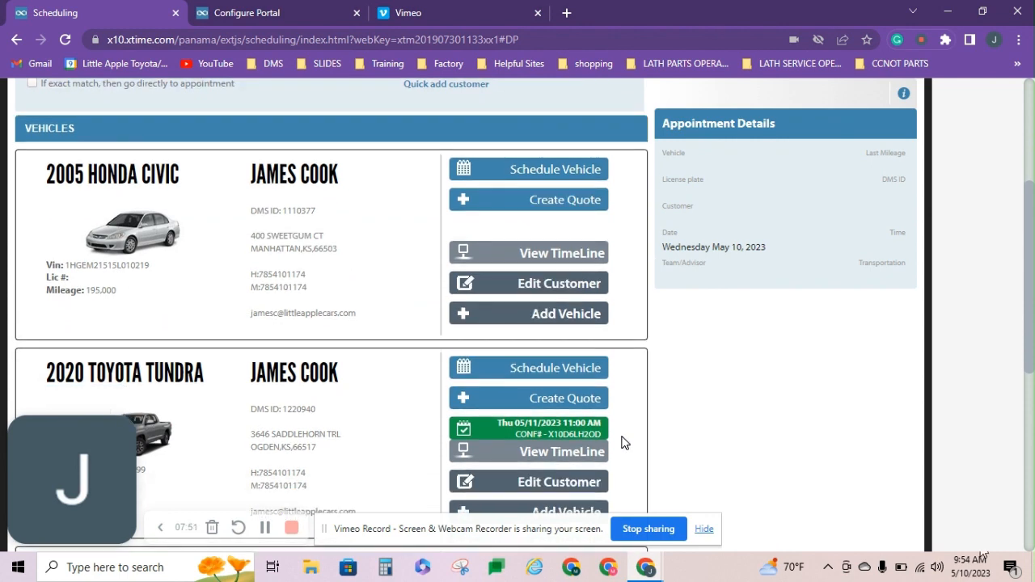
scroll(621, 442, down, 1)
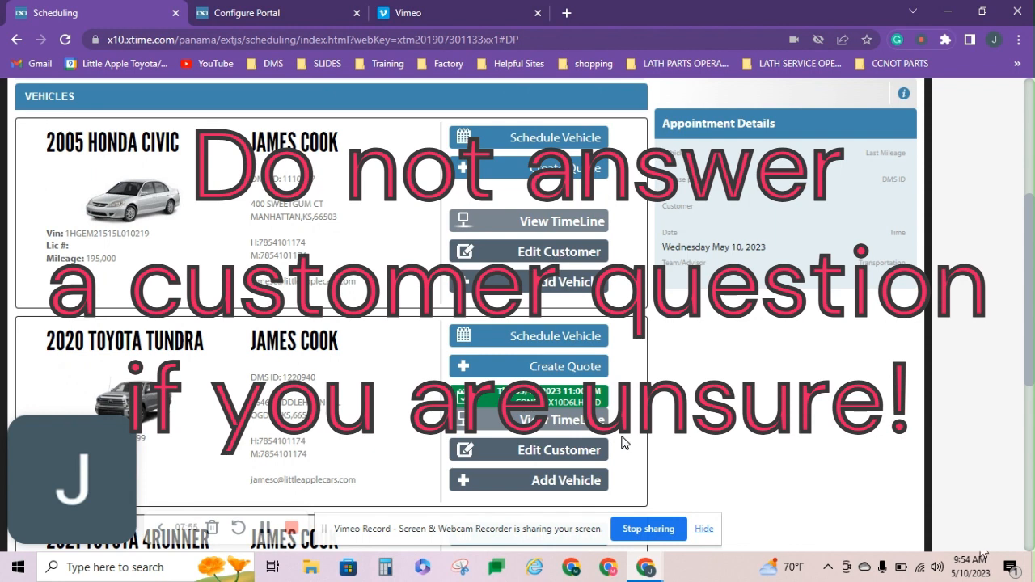
scroll(621, 442, down, 1)
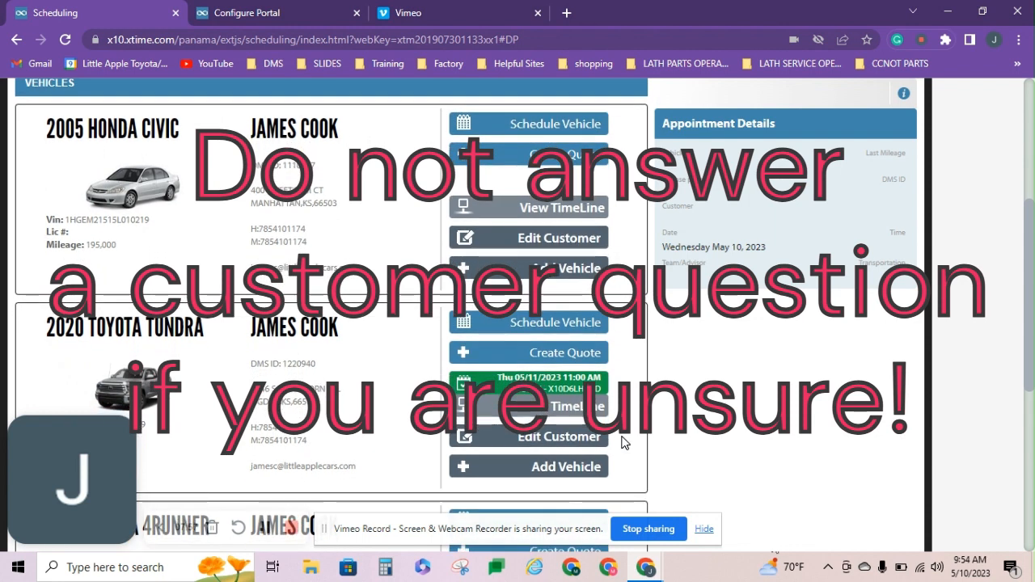
scroll(622, 443, down, 1)
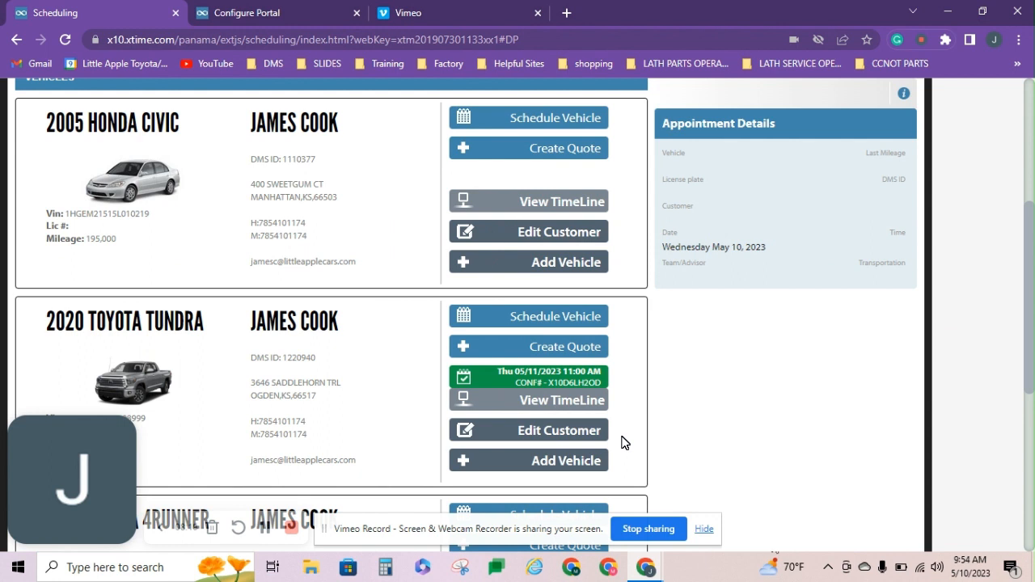
scroll(623, 443, up, 3)
scroll(623, 443, down, 2)
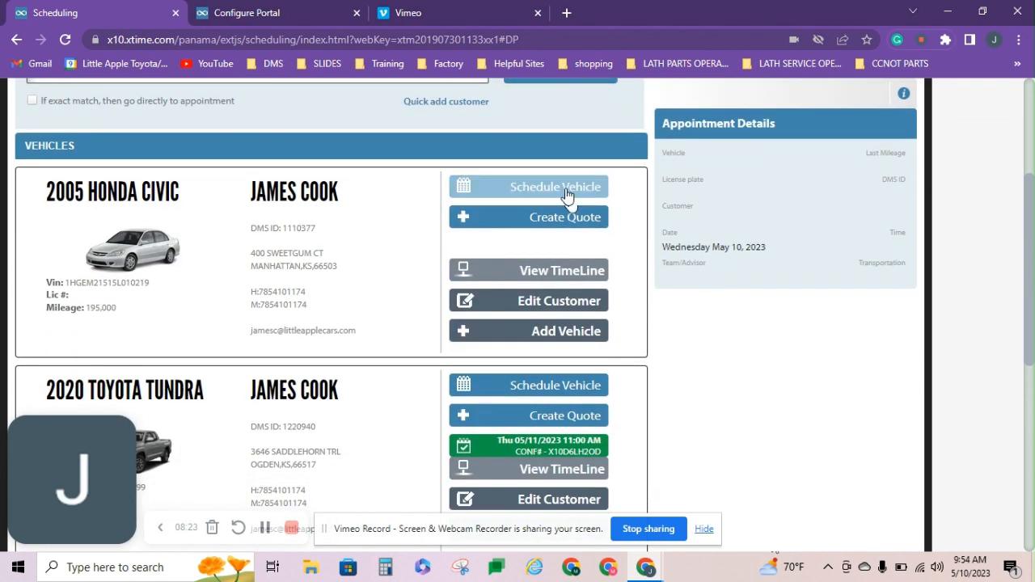
click(567, 195)
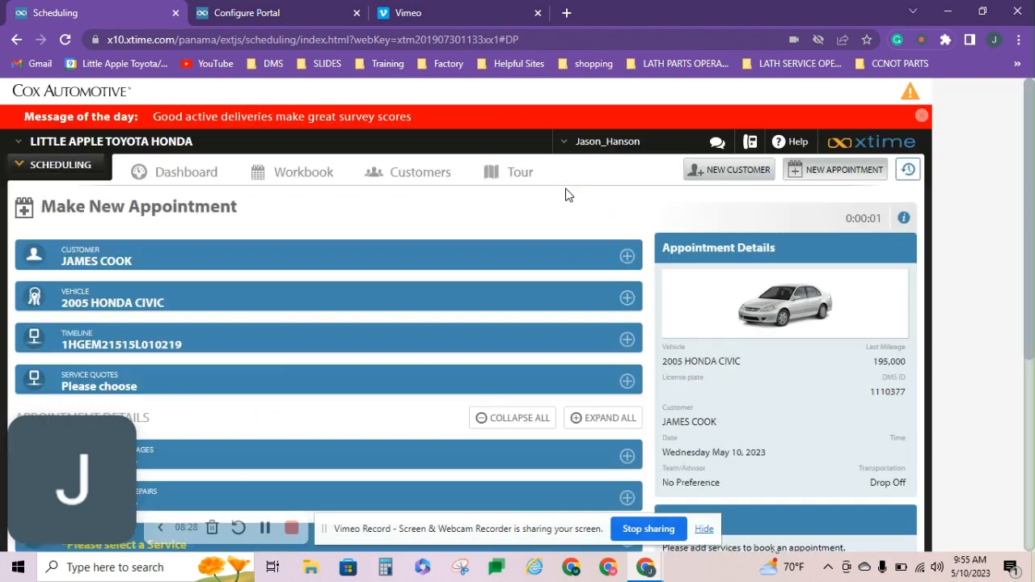
- Review the customer's email, phone numbers and address in the Honda Civic appointment
click(350, 265)
scroll(324, 307, down, 3)
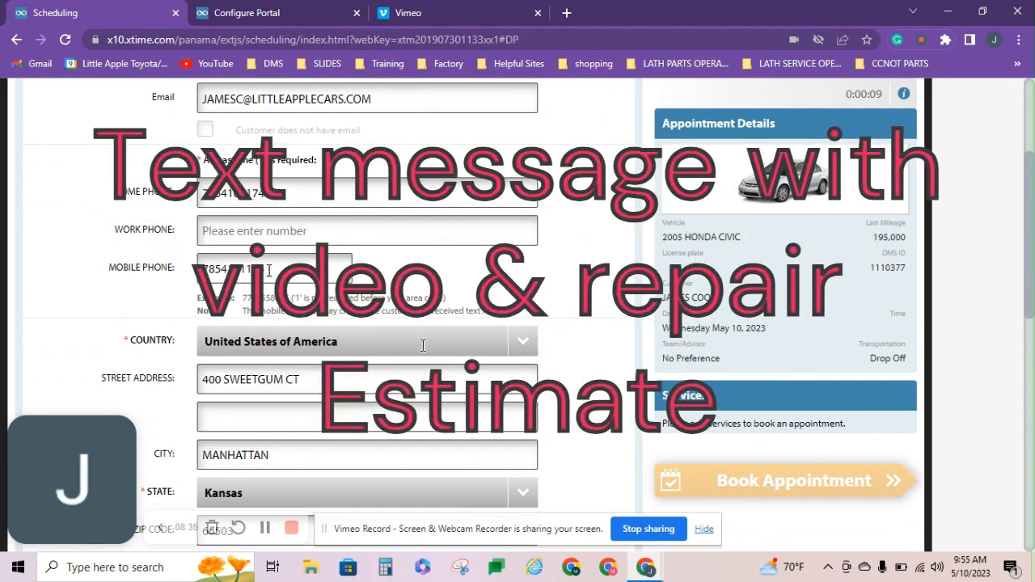
scroll(627, 324, down, 5)
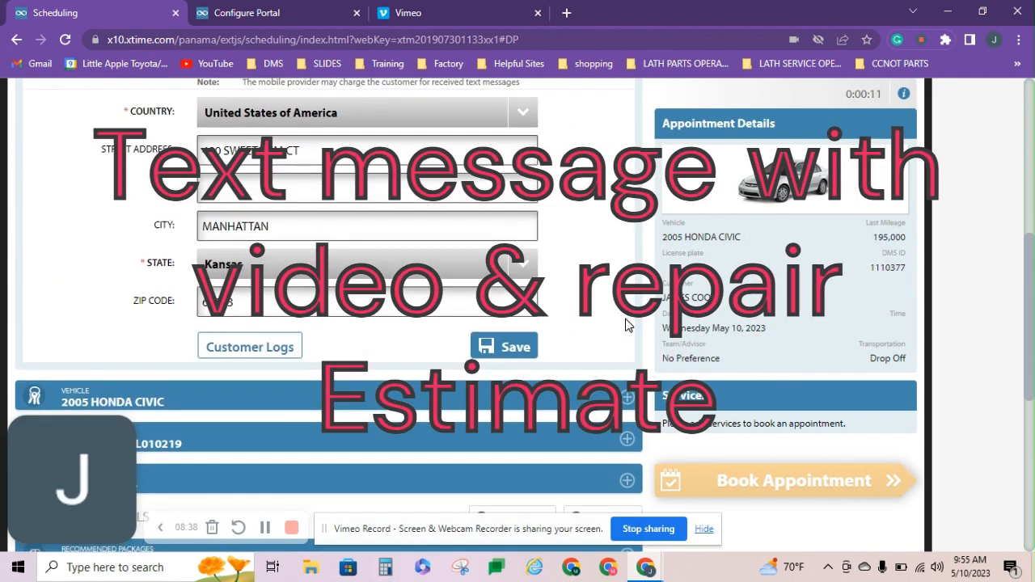
scroll(626, 324, down, 2)
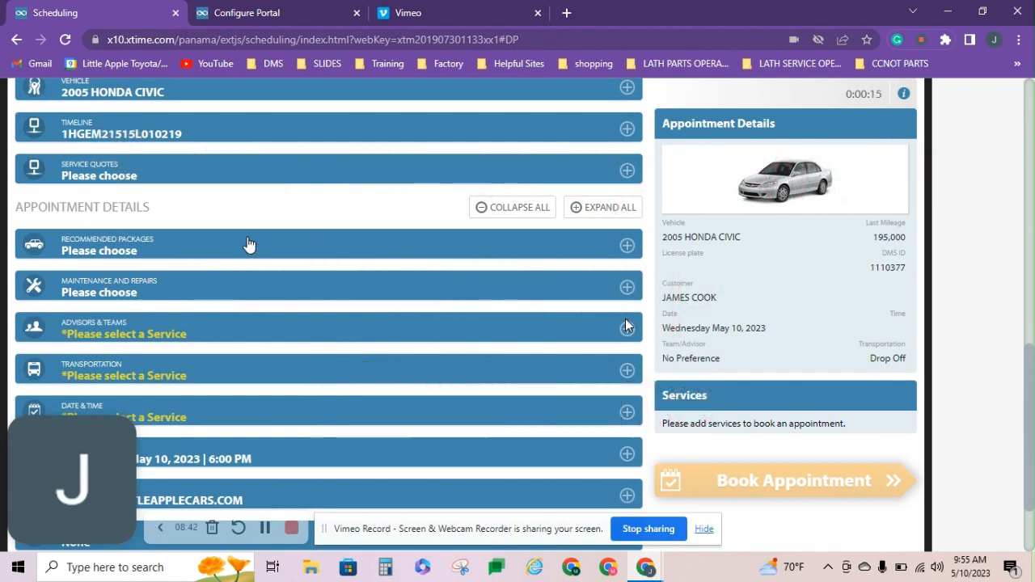
- Search the Civic's maintenance and repair services for "check" and select Check Engine Light - Diagnosis
click(224, 287)
scroll(316, 313, down, 2)
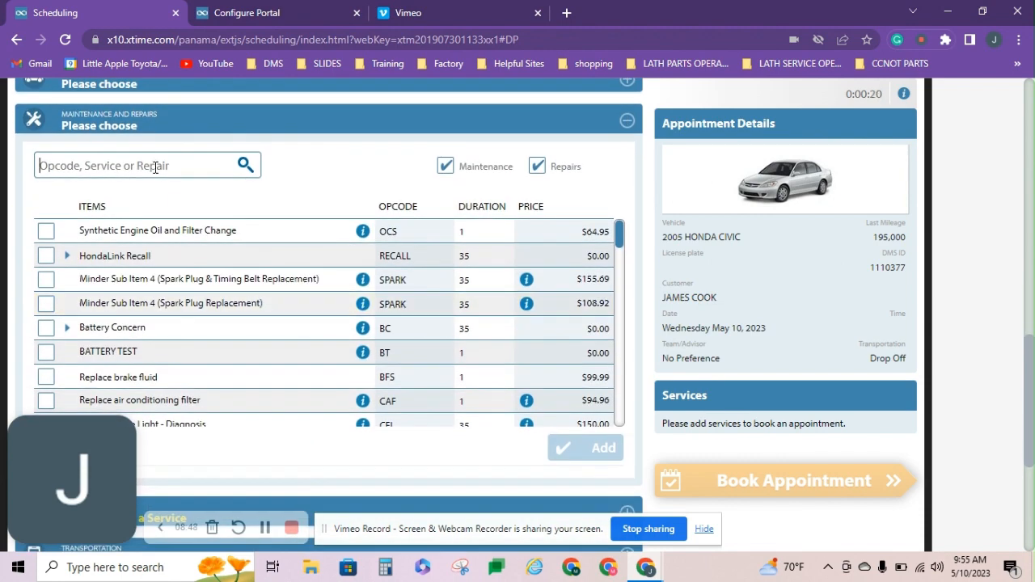
click(155, 168)
text(check)
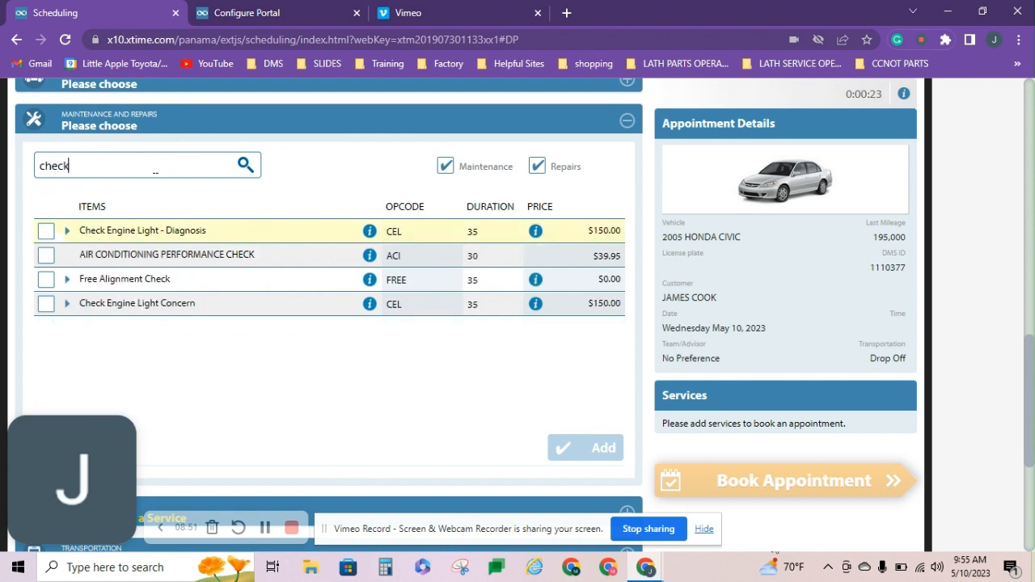
click(44, 232)
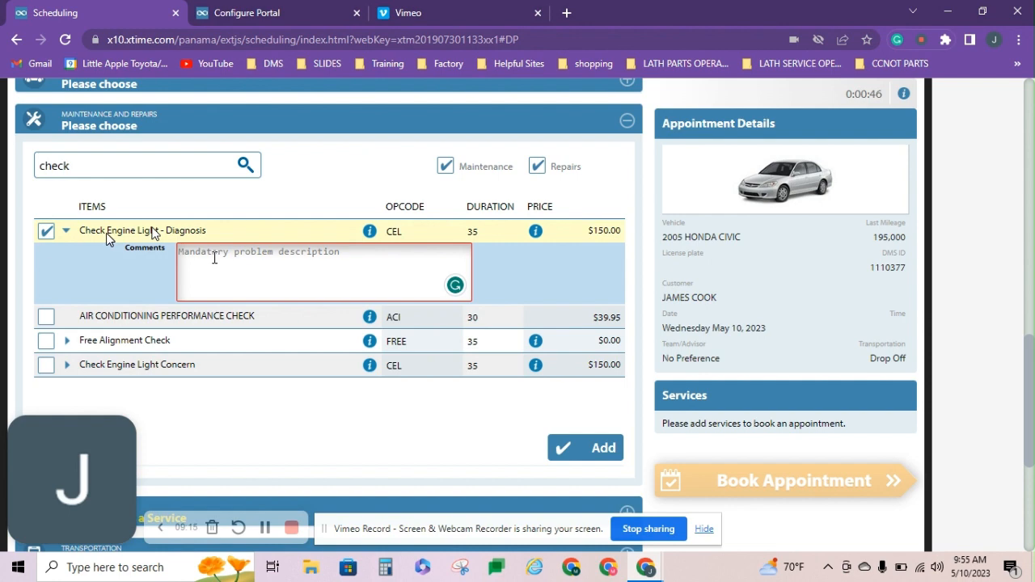
- Enter the problem description "Customer states the check engine light is on." and add the diagnosis service to the appointment
click(214, 258)
text(Customer states th)
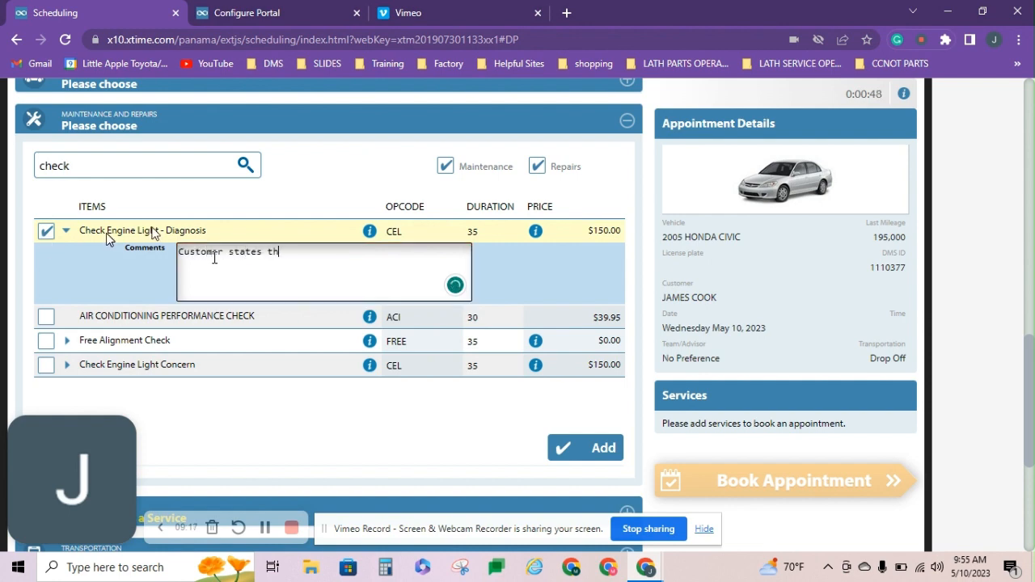
text(e check engine light is on.)
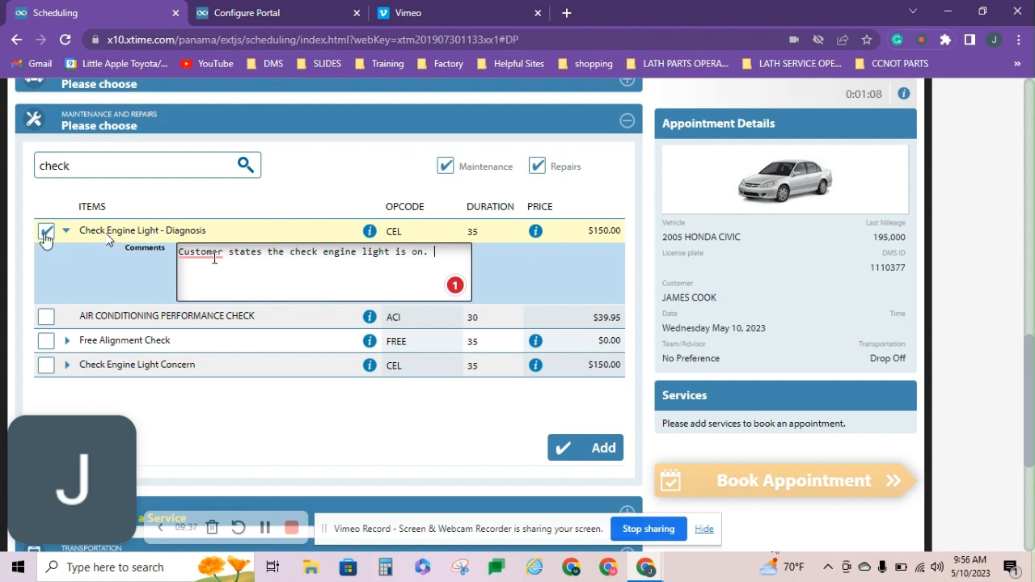
click(579, 457)
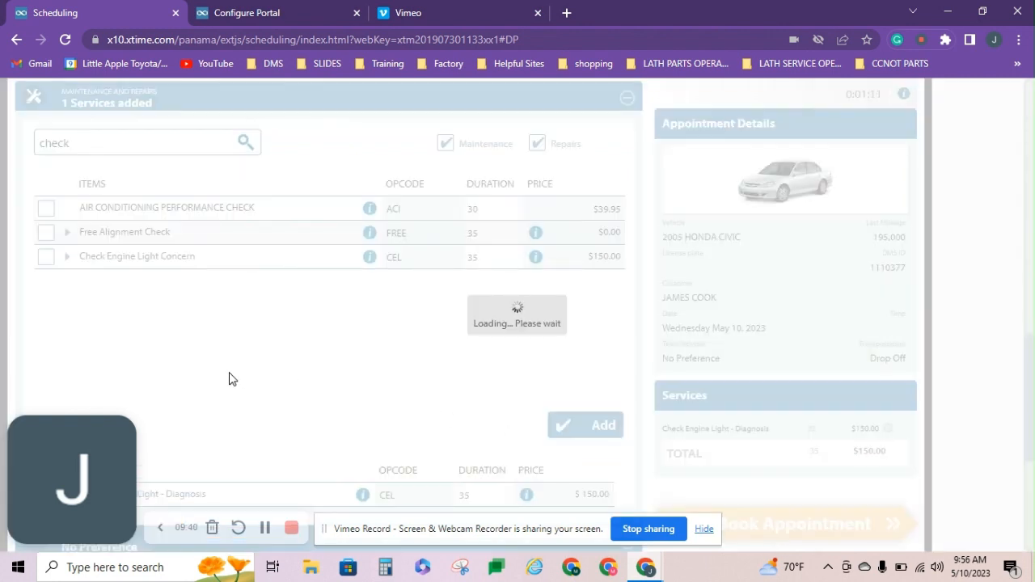
- Review the added diagnosis service and the transportation options available for the Civic appointment
scroll(232, 379, down, 3)
scroll(229, 379, down, 3)
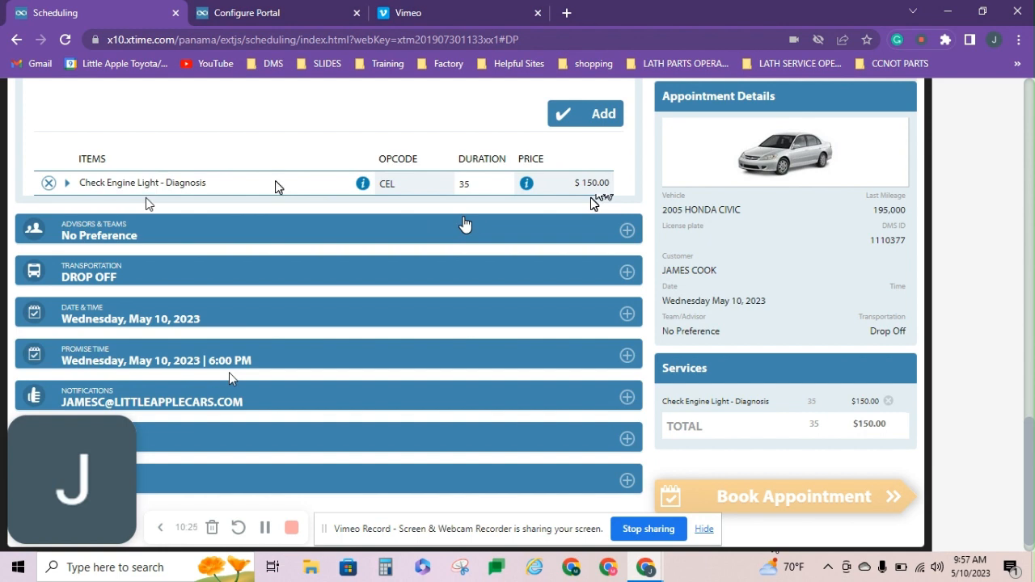
click(169, 272)
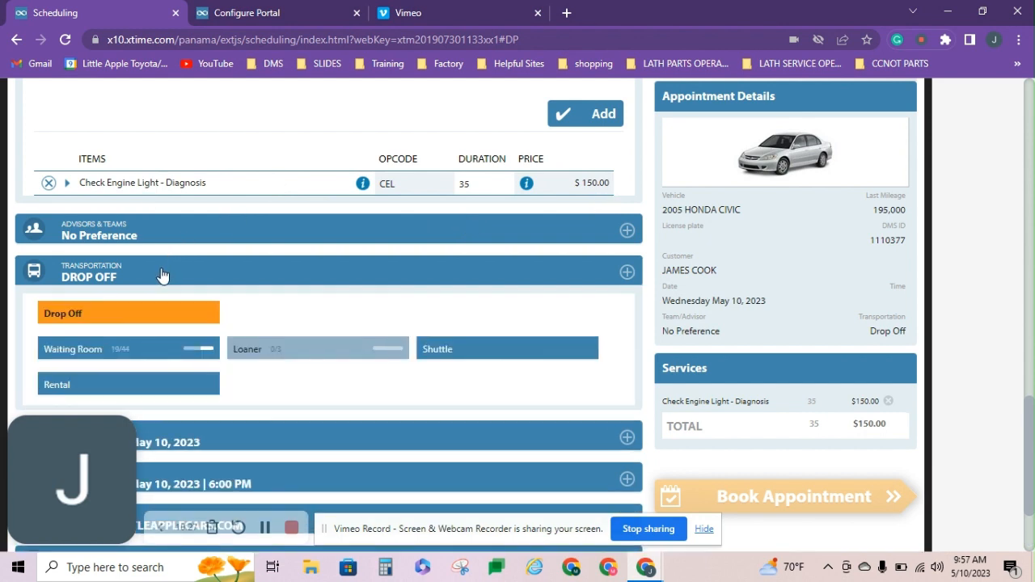
scroll(162, 275, down, 1)
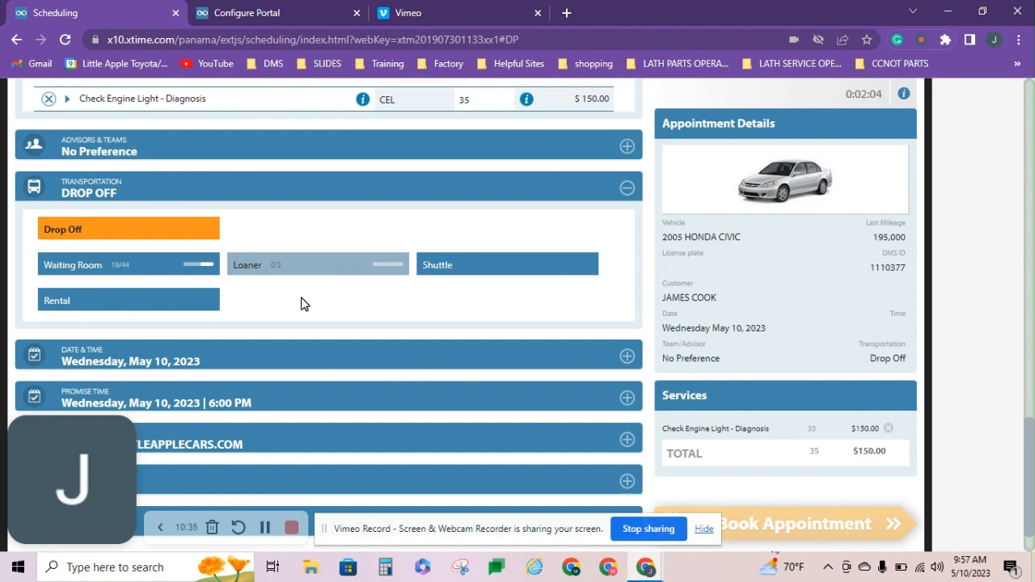
- Check the available times for the week of May 10th - May 16th and choose Thursday, May 11 at 1:30 PM
scroll(301, 304, down, 1)
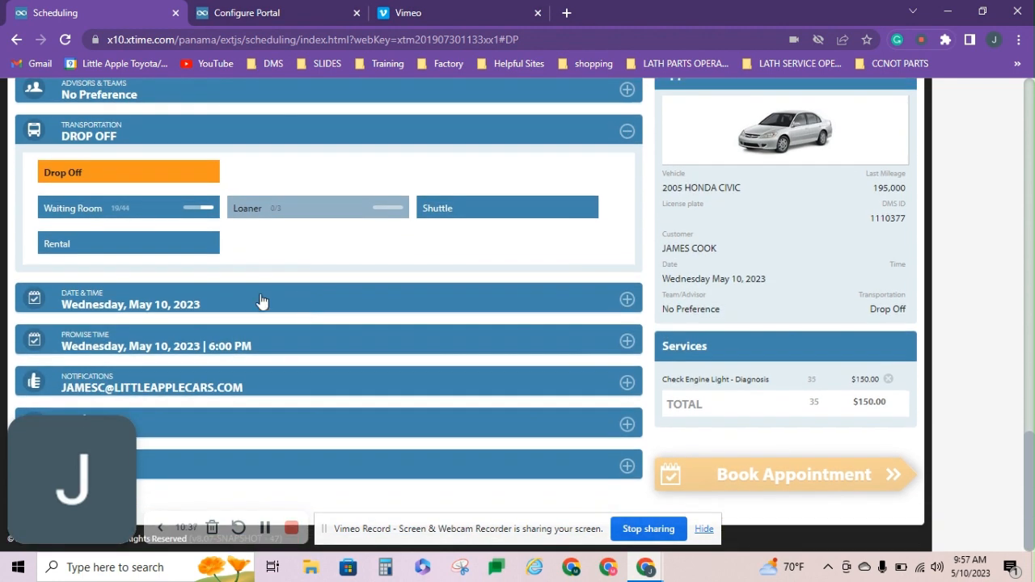
click(180, 297)
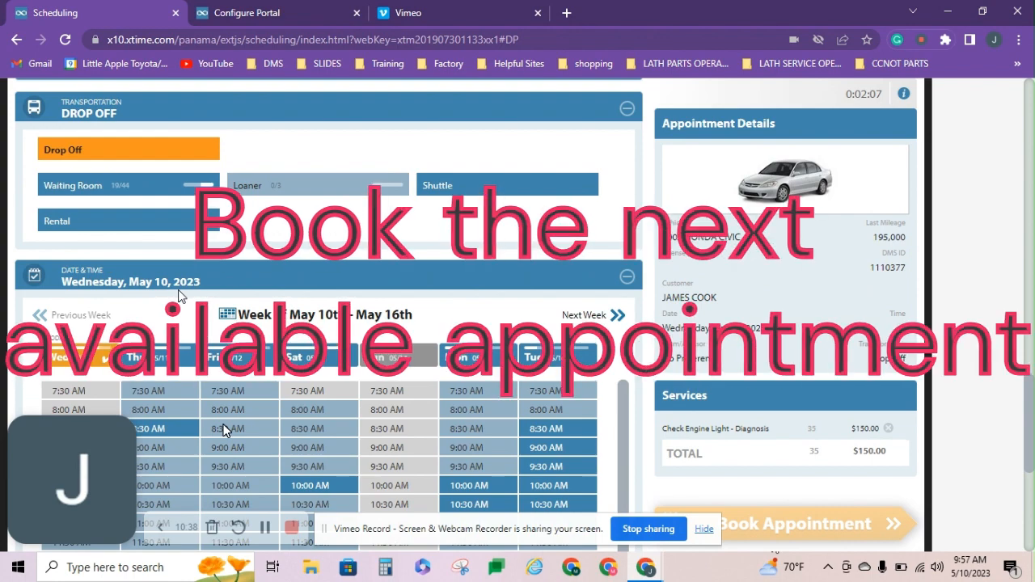
scroll(224, 431, down, 3)
scroll(74, 314, down, 3)
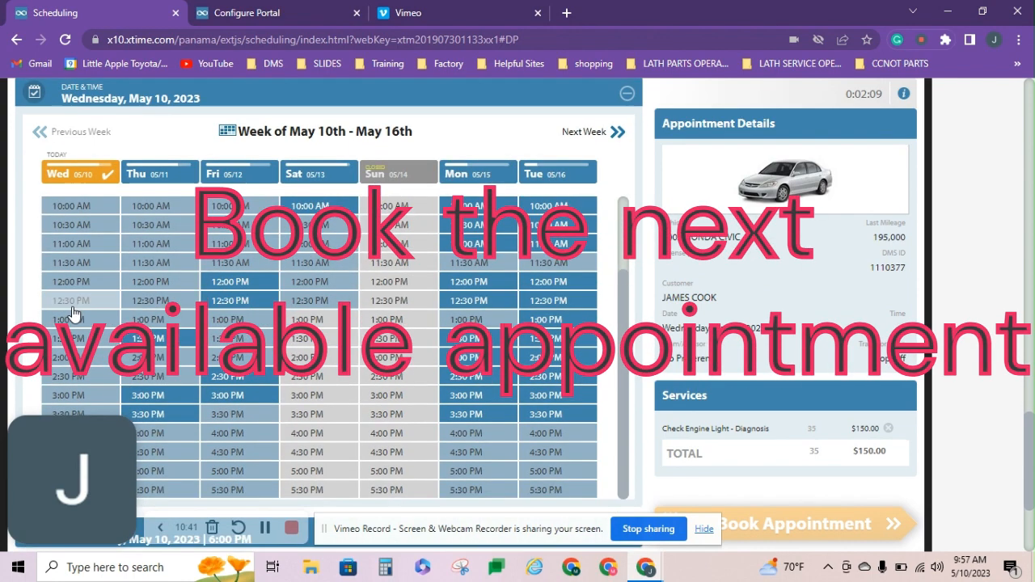
scroll(74, 314, up, 1)
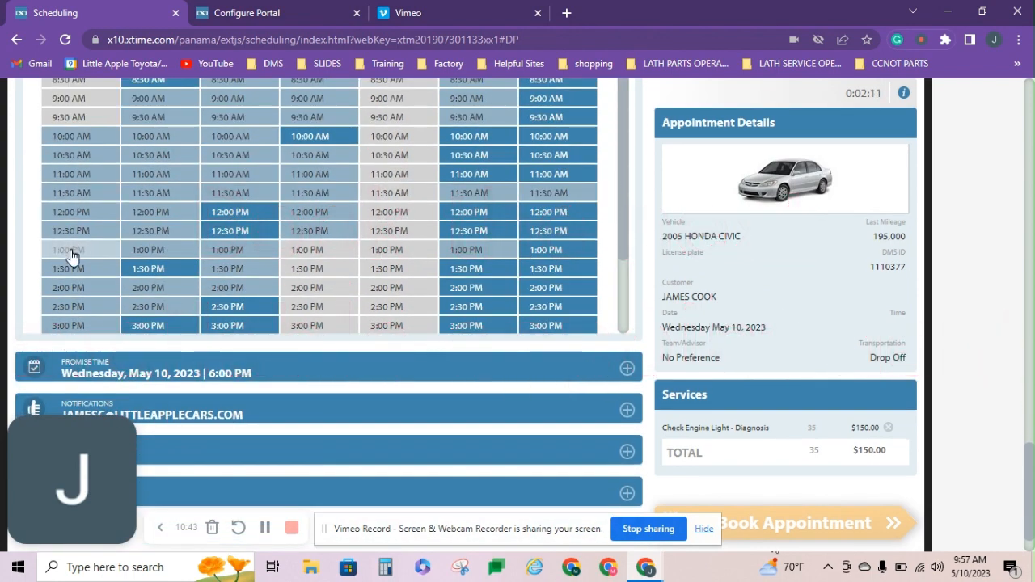
scroll(81, 159, up, 3)
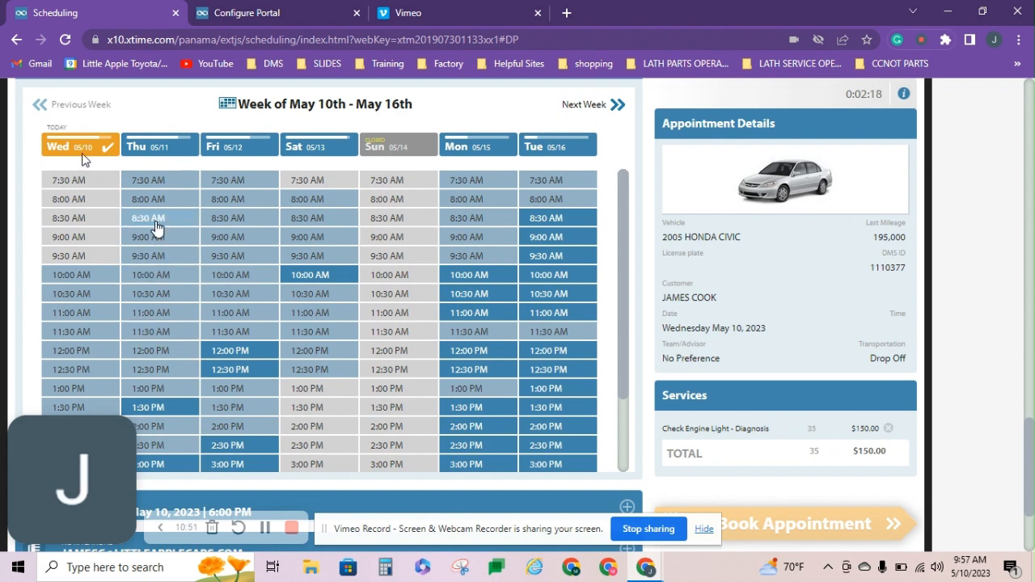
click(156, 226)
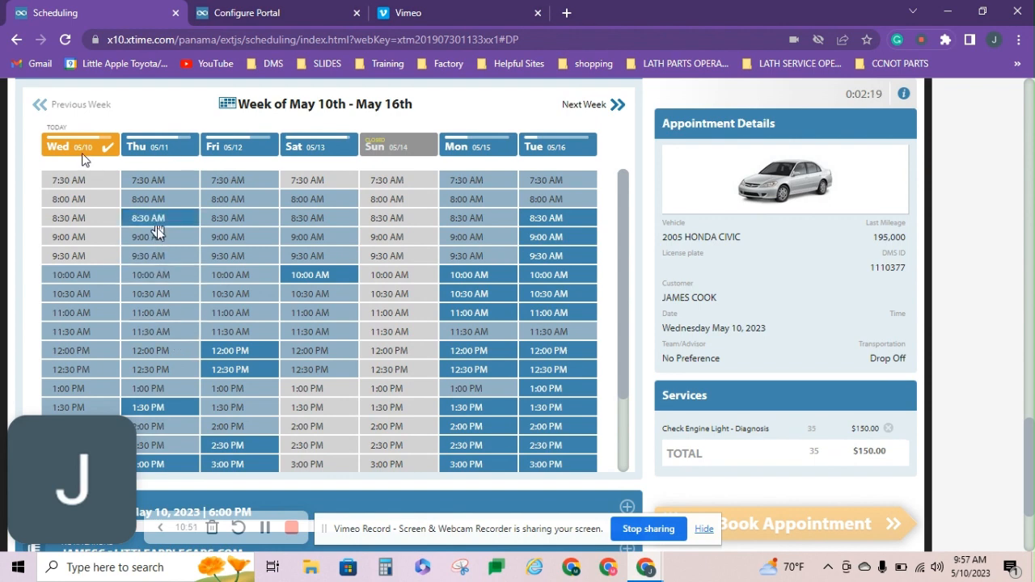
click(161, 411)
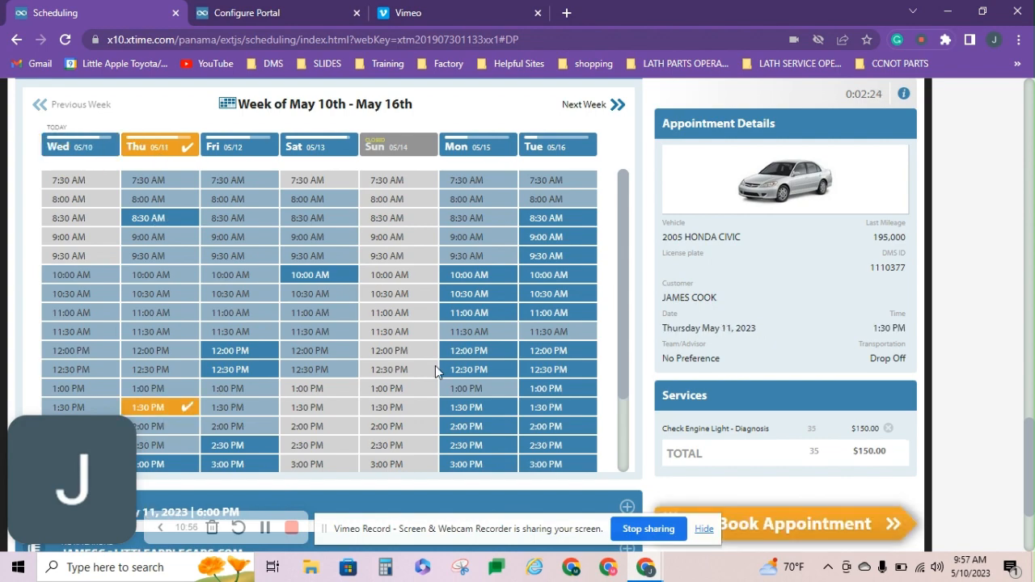
- Book the Civic appointment and dismiss the low disk space notification covering the confirmation page
scroll(653, 414, down, 2)
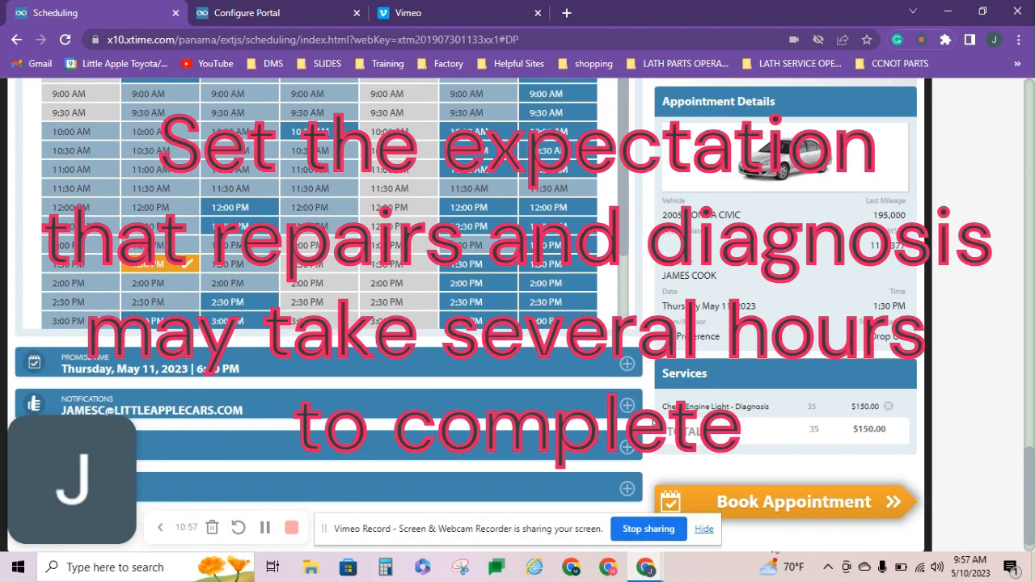
click(770, 503)
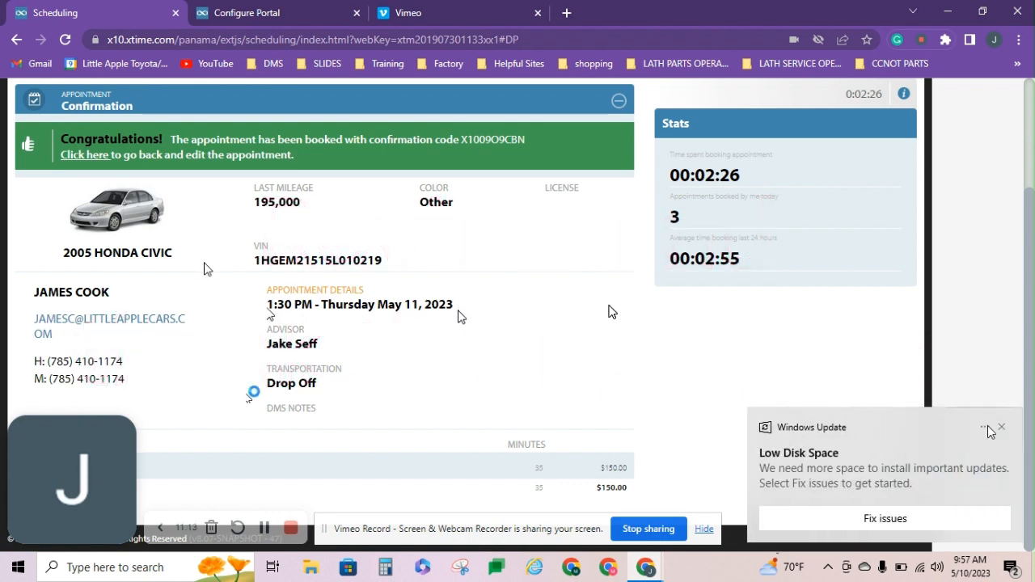
click(1002, 429)
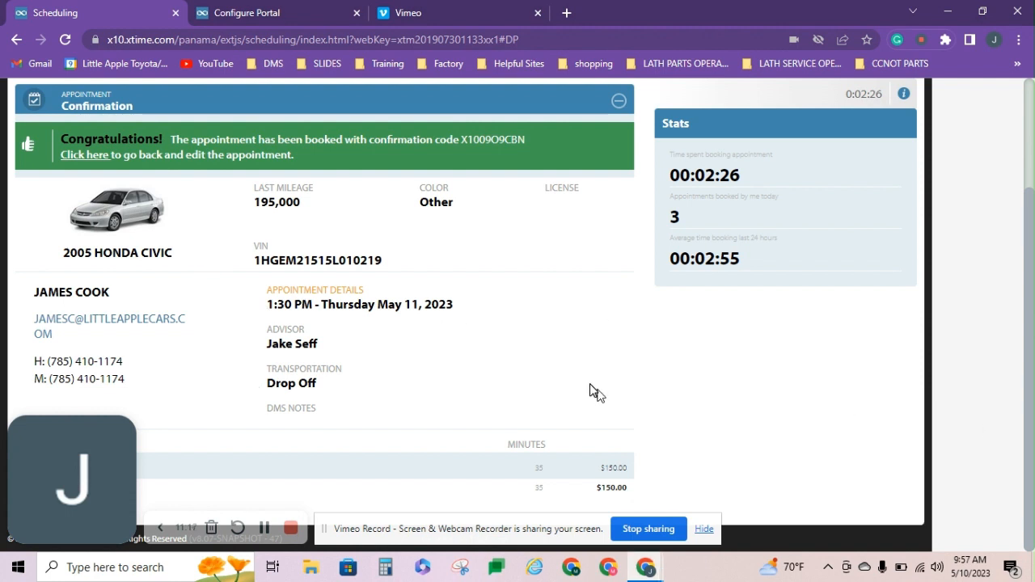
scroll(592, 391, up, 2)
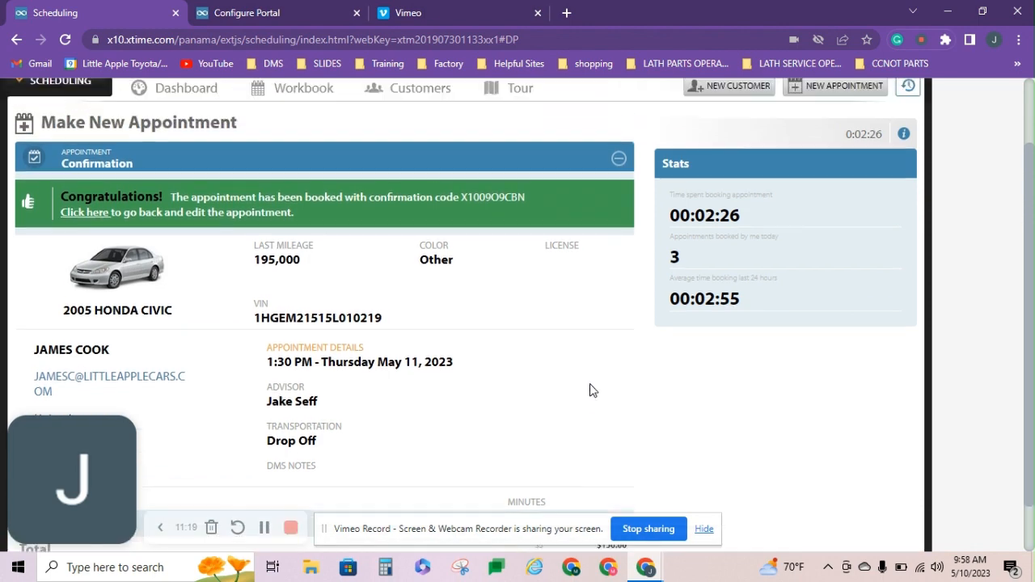